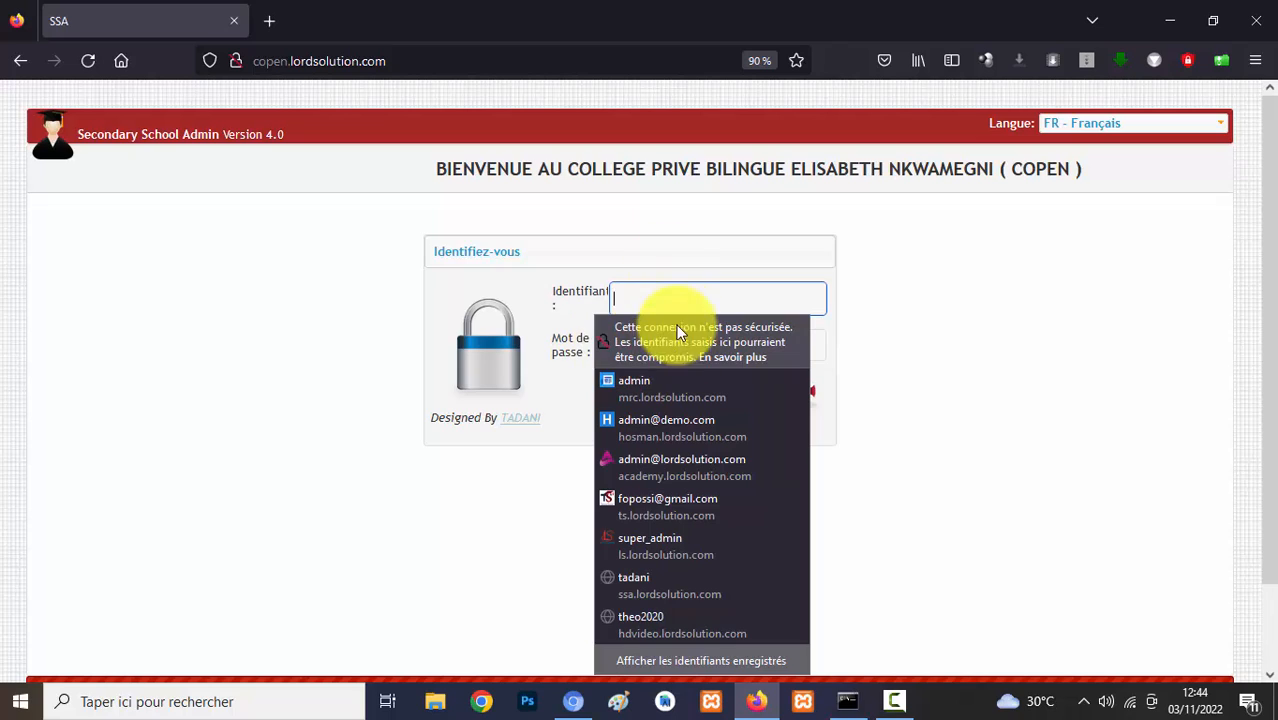
{"action": "left_click", "coordinate": [676, 305]}
{"action": "left_click_drag", "start_coordinate": [556, 293], "coordinate": [582, 291]}
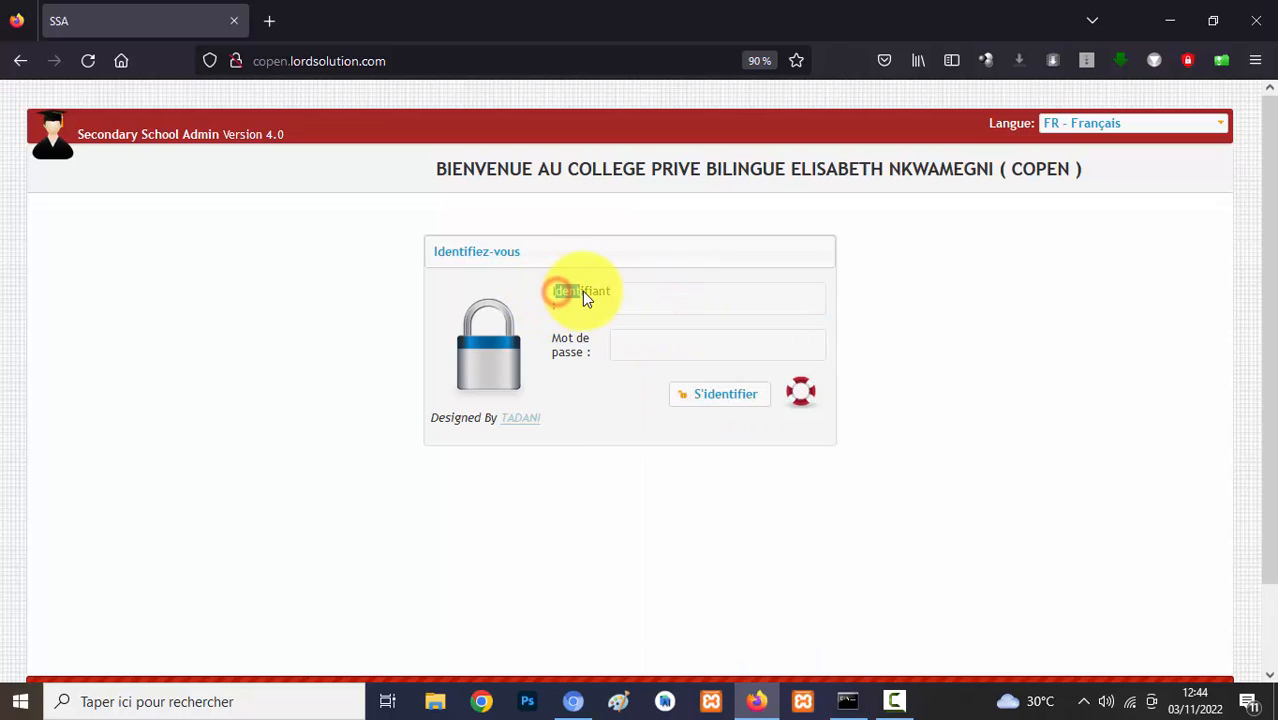
{"action": "left_click", "coordinate": [645, 294]}
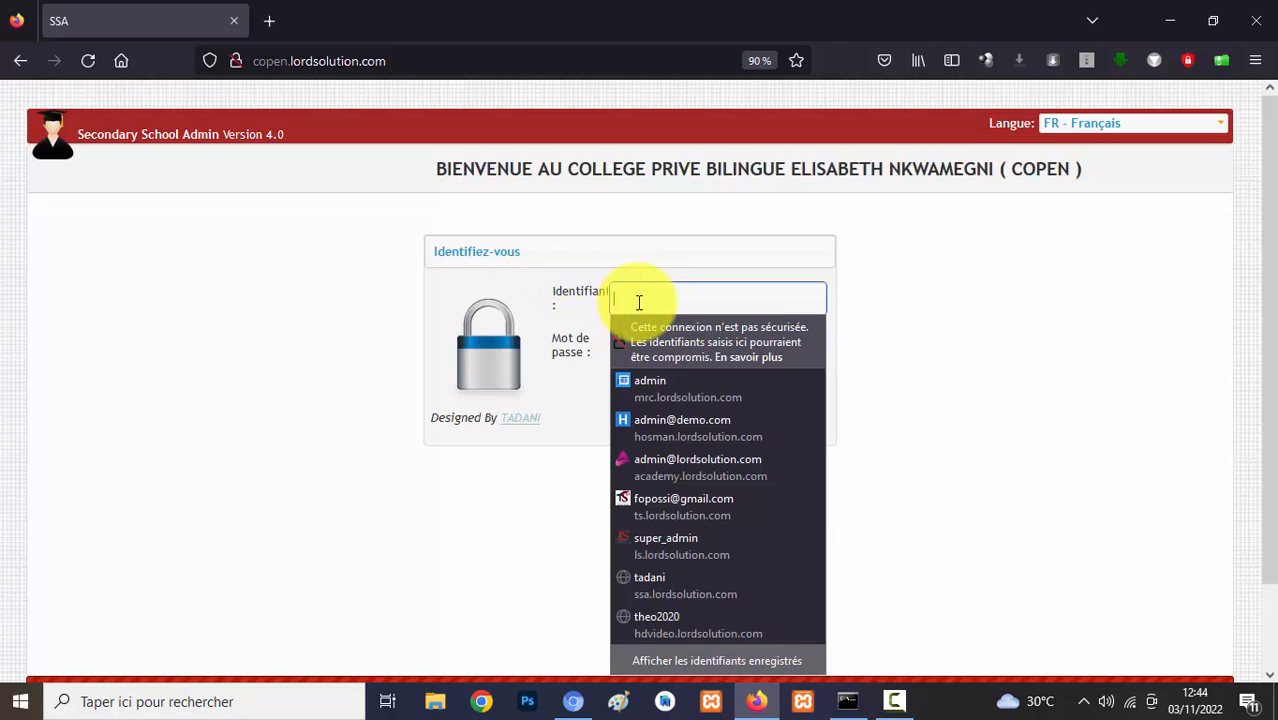
{"action": "left_click", "coordinate": [877, 315]}
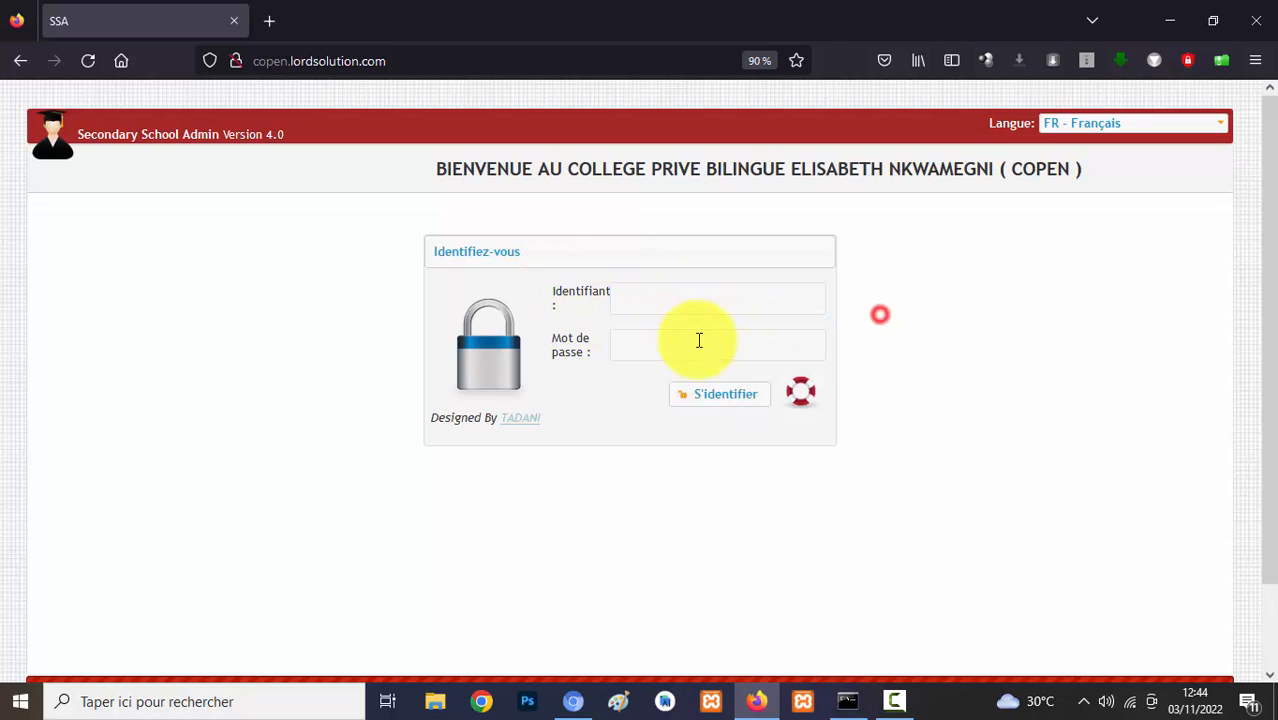
{"action": "left_click", "coordinate": [636, 342]}
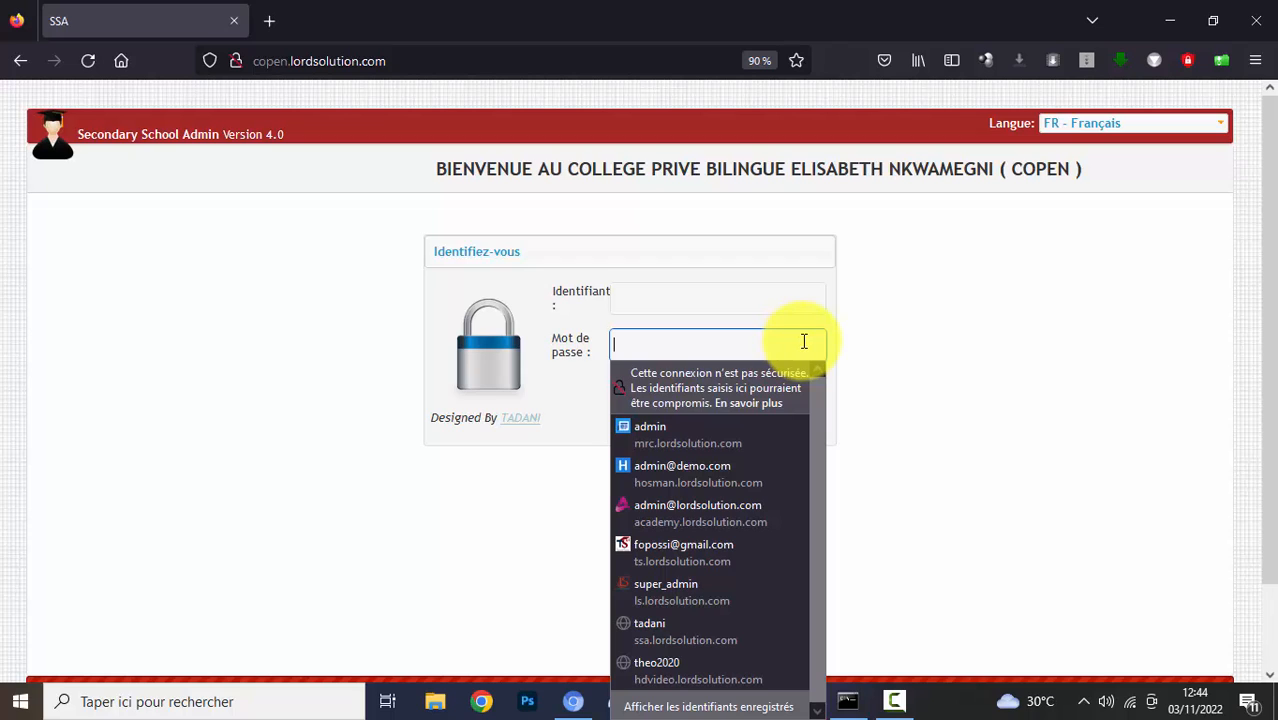
{"action": "left_click", "coordinate": [676, 294]}
{"action": "left_click", "coordinate": [676, 294]}
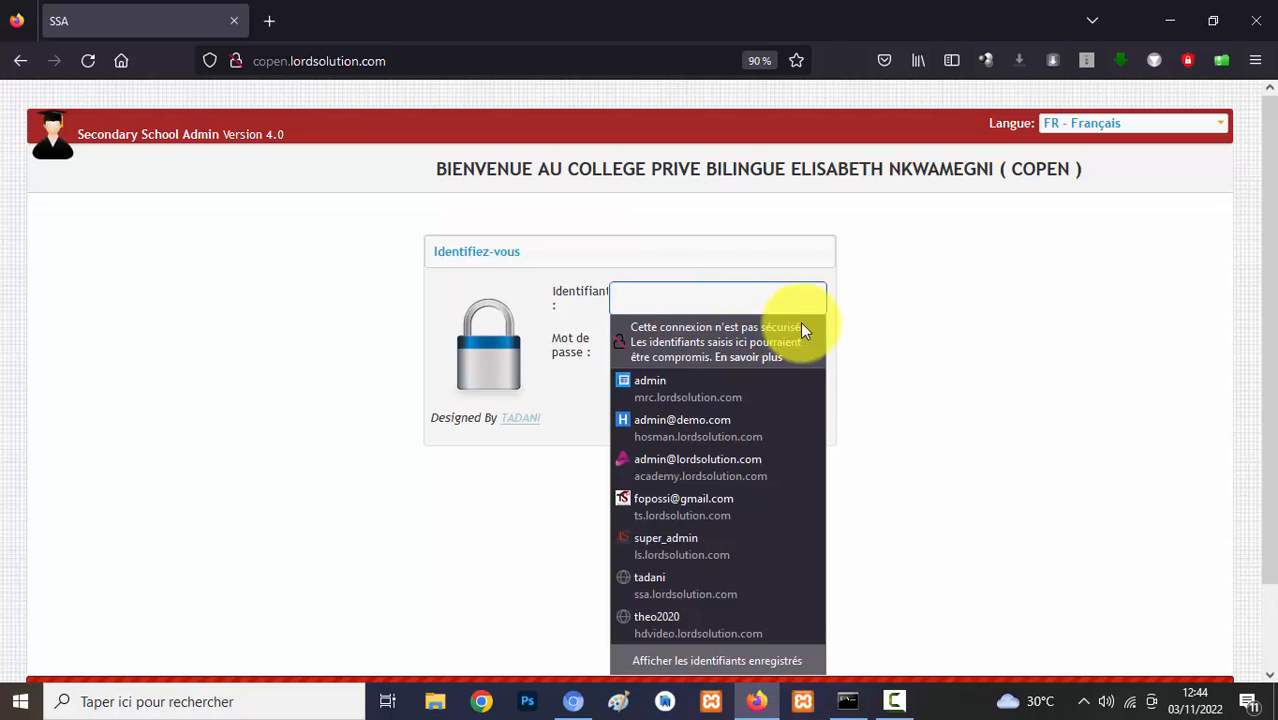
{"action": "left_click", "coordinate": [910, 328]}
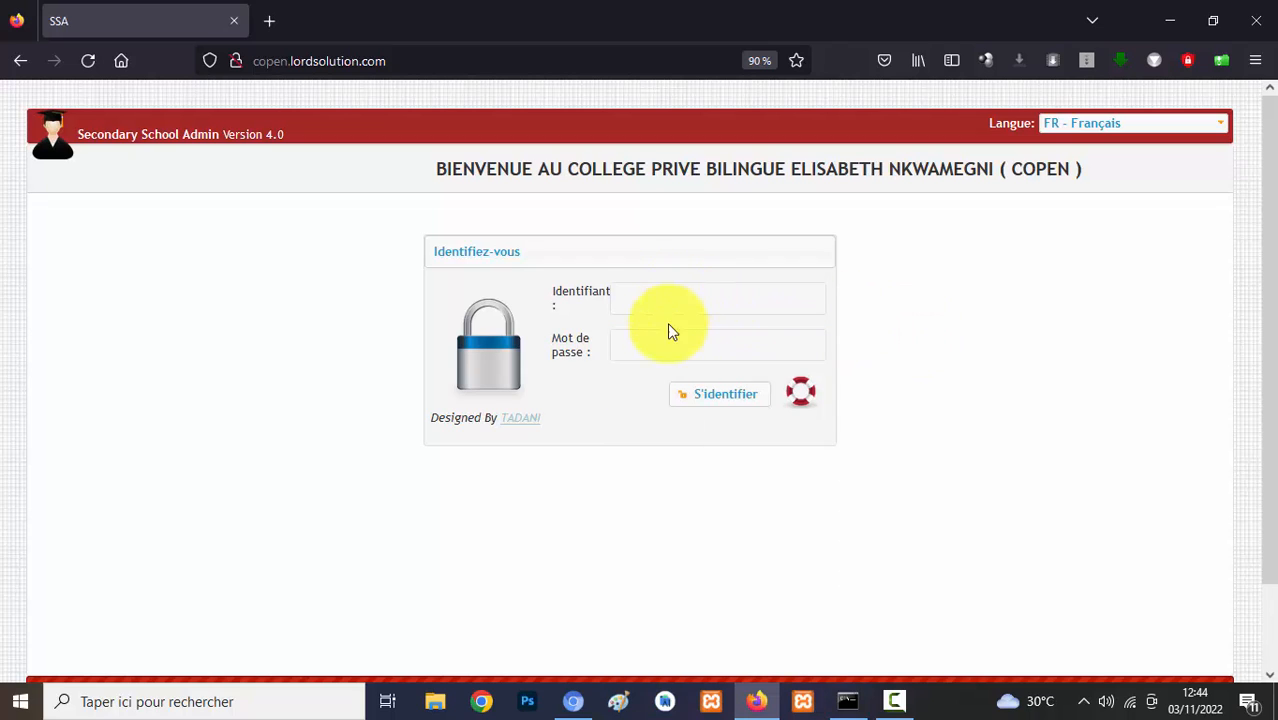
{"action": "left_click", "coordinate": [652, 300]}
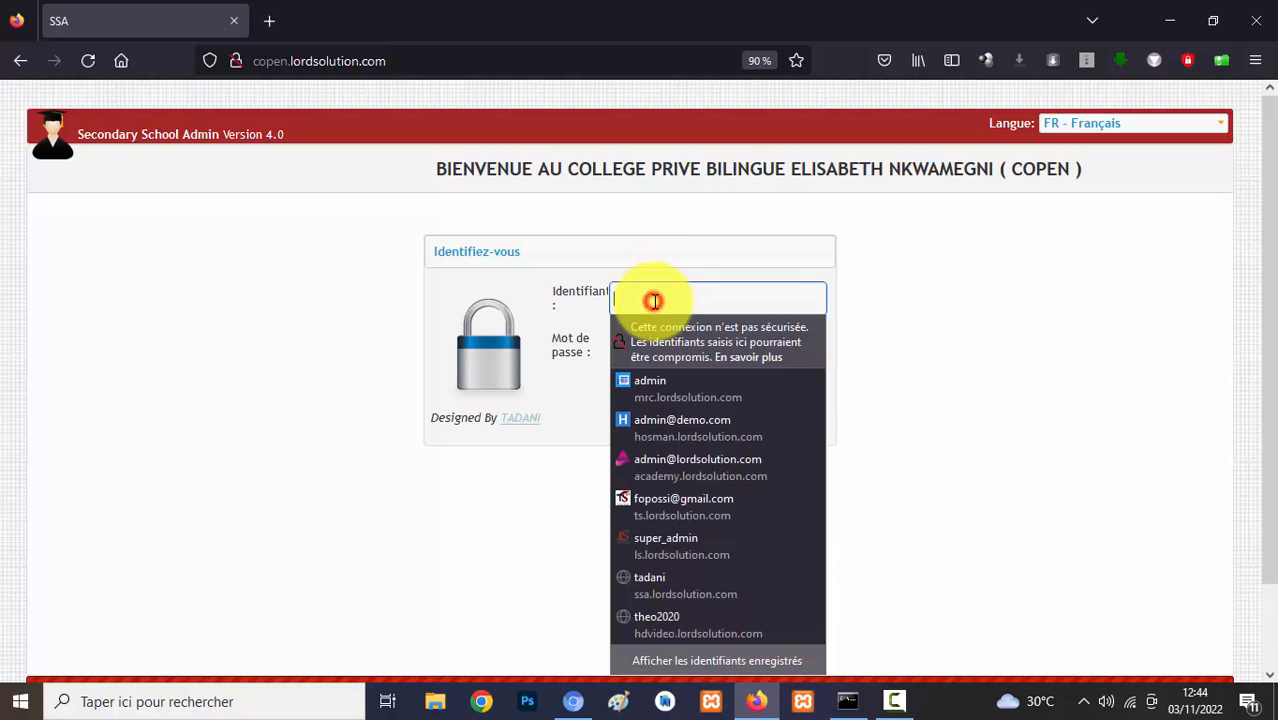
{"action": "left_click", "coordinate": [924, 308]}
{"action": "left_click", "coordinate": [690, 297]}
{"action": "left_click", "coordinate": [893, 317]}
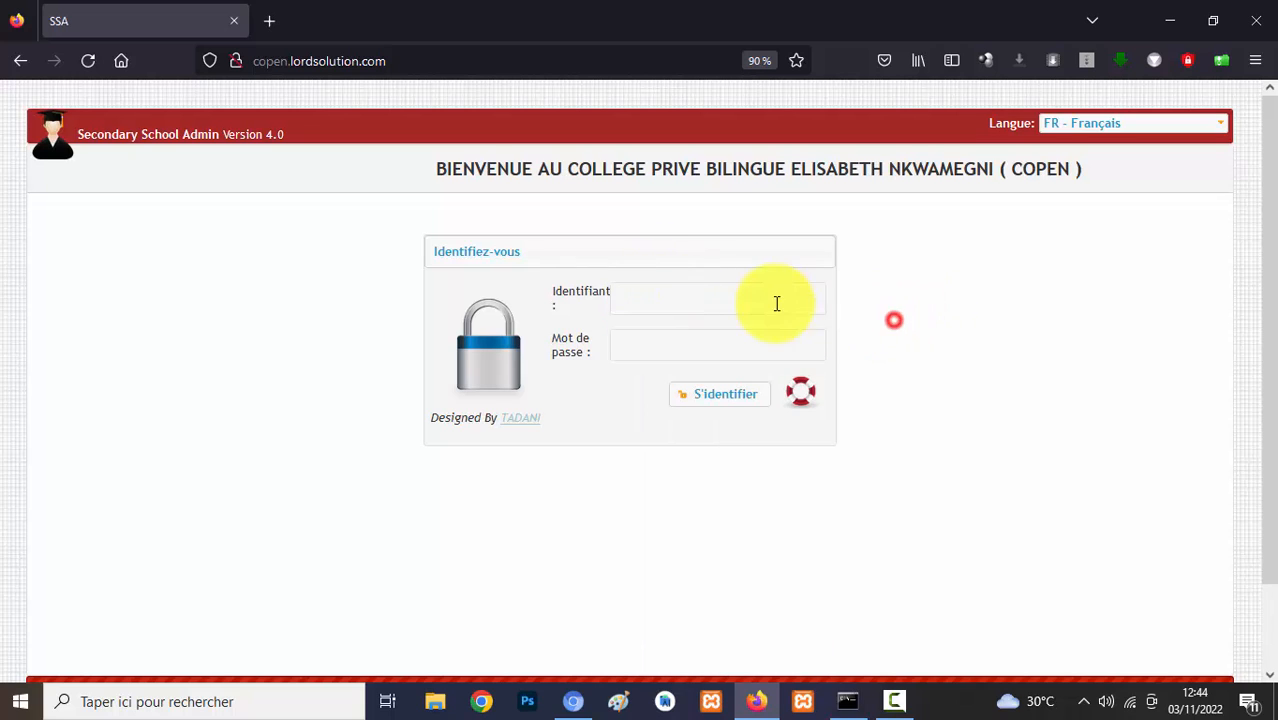
Log in with the teacher's username and the account password, and decline saving the credentials in the browser
{"action": "left_click", "coordinate": [707, 297]}
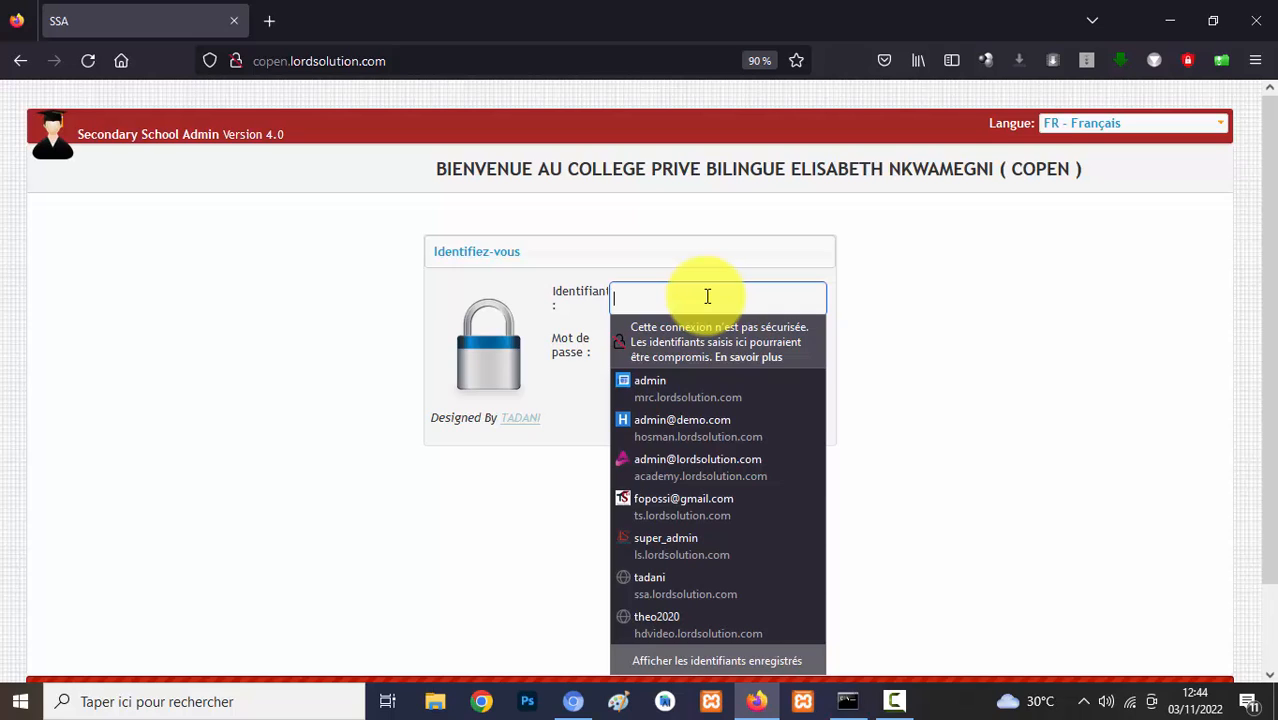
{"action": "type", "text": "FOTSING"}
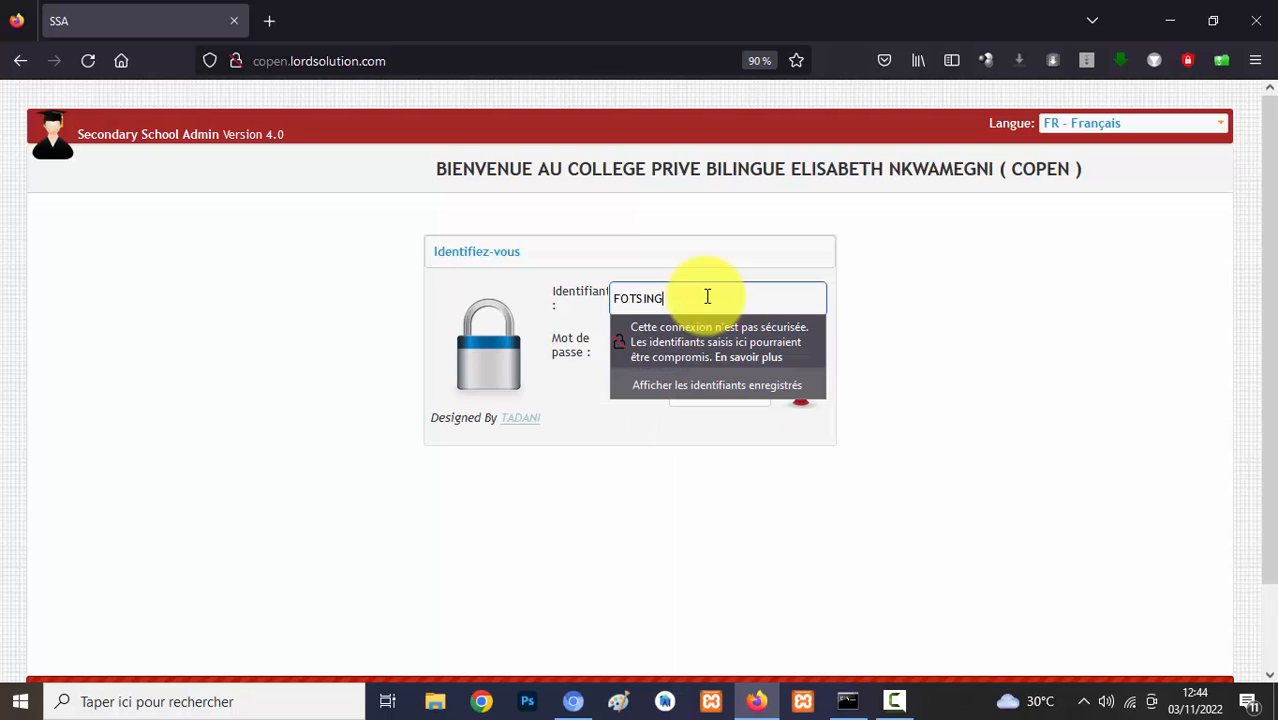
{"action": "key", "text": "Escape"}
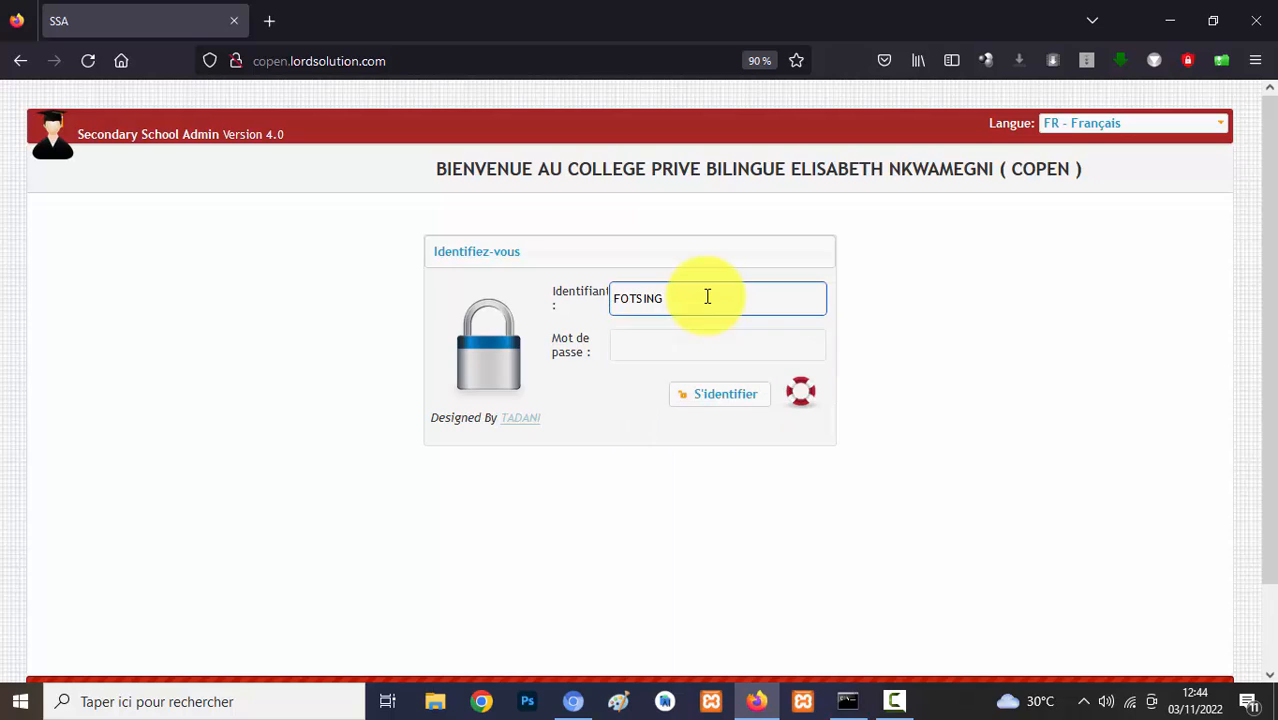
{"action": "key", "text": "Tab"}
{"action": "type", "text": "•••"}
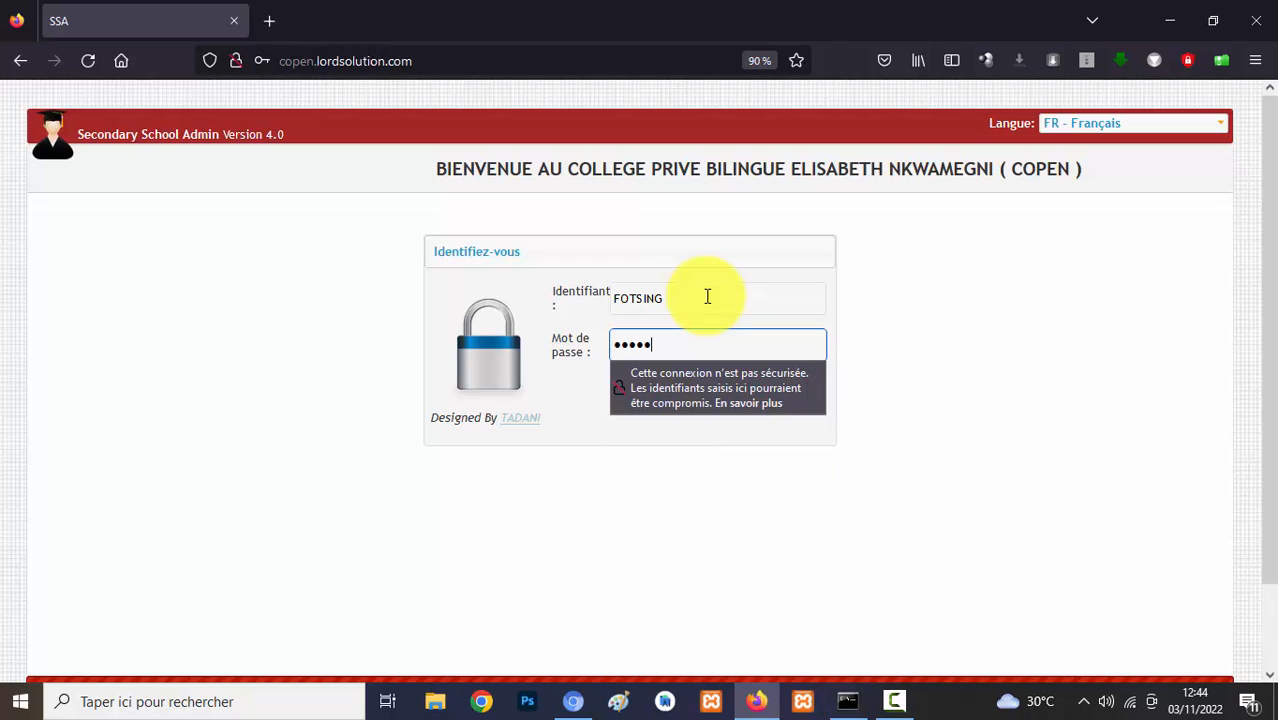
{"action": "type", "text": "••••"}
{"action": "key", "text": "Return"}
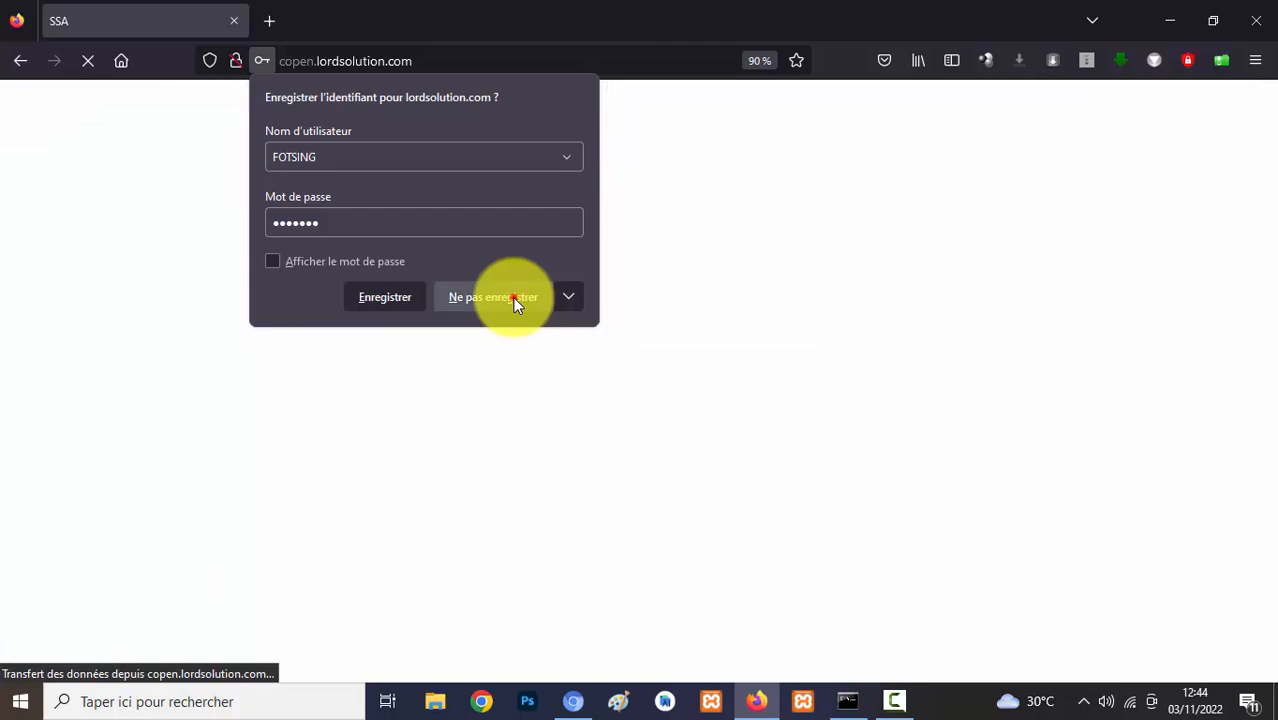
{"action": "left_click", "coordinate": [513, 298]}
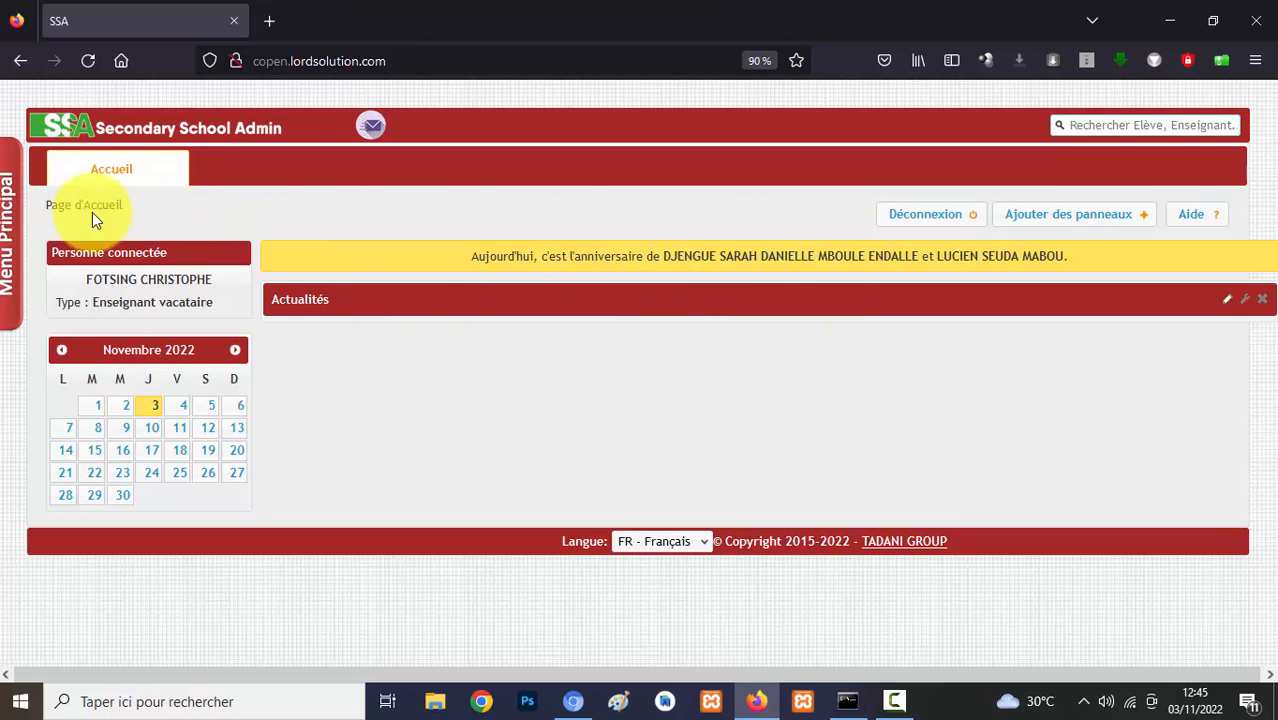
Open the Bulletins module from the main menu
{"action": "left_click", "coordinate": [12, 256]}
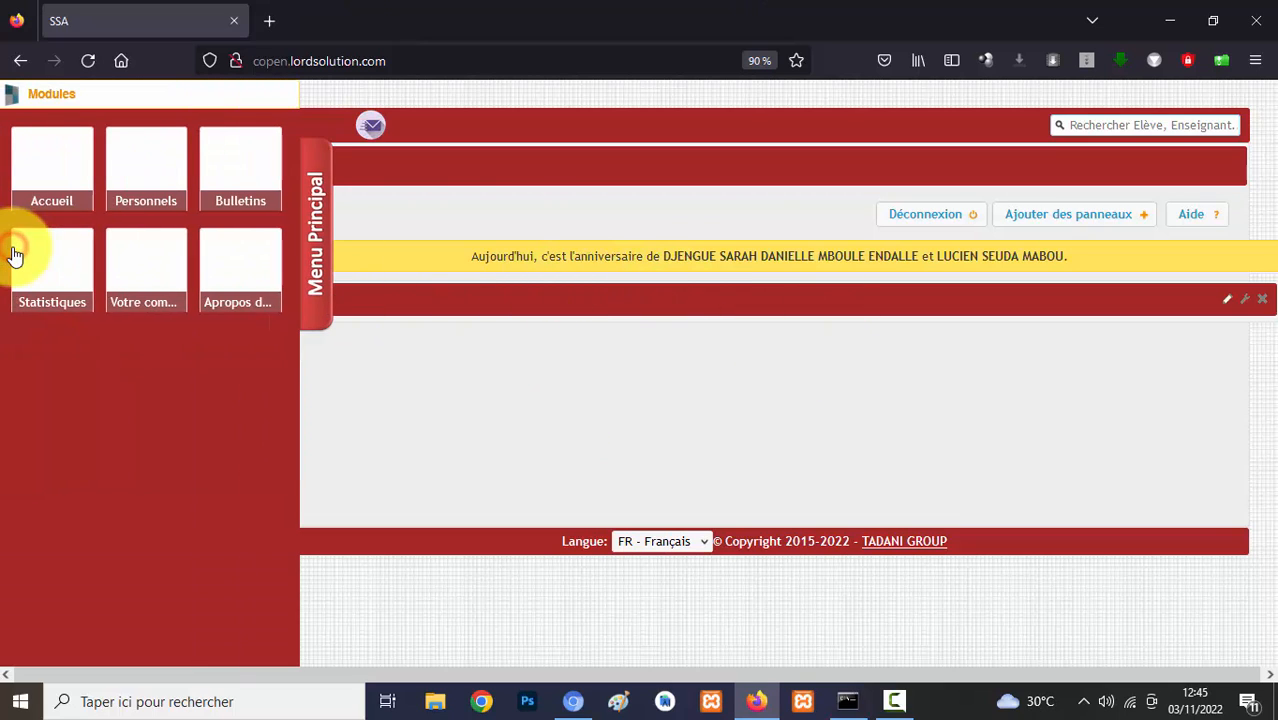
{"action": "left_click", "coordinate": [316, 245]}
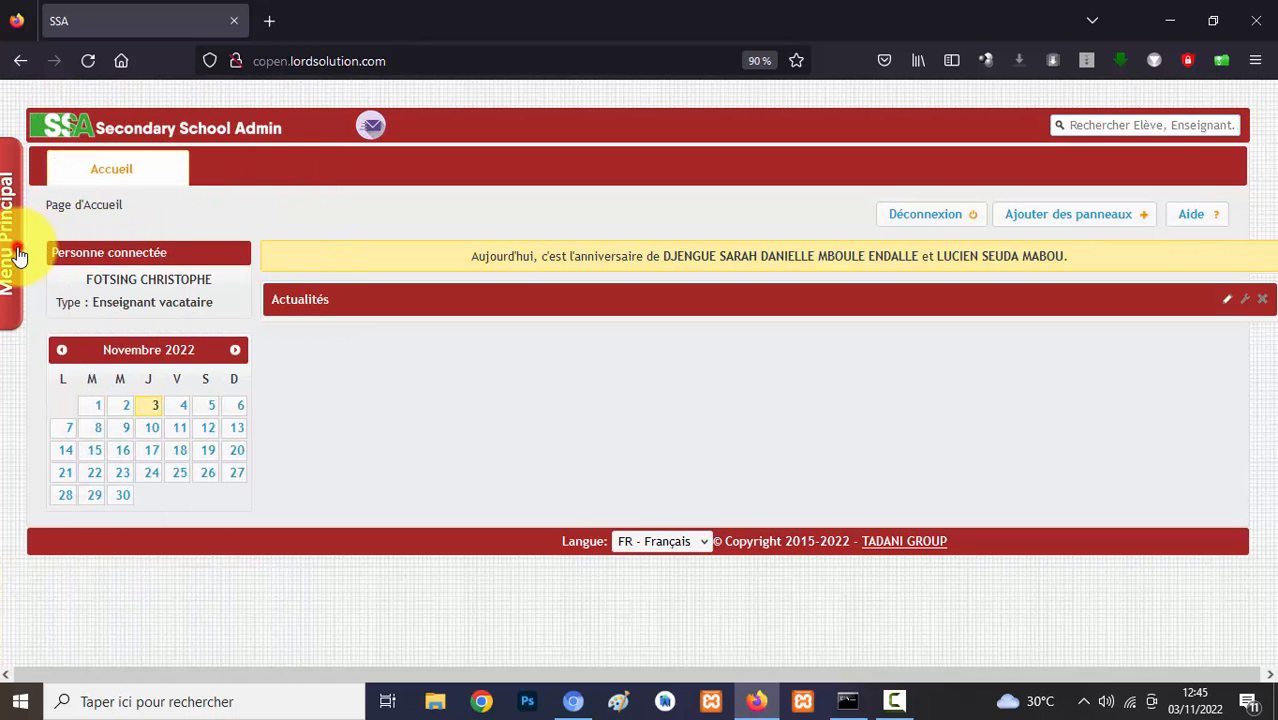
{"action": "left_click", "coordinate": [17, 256]}
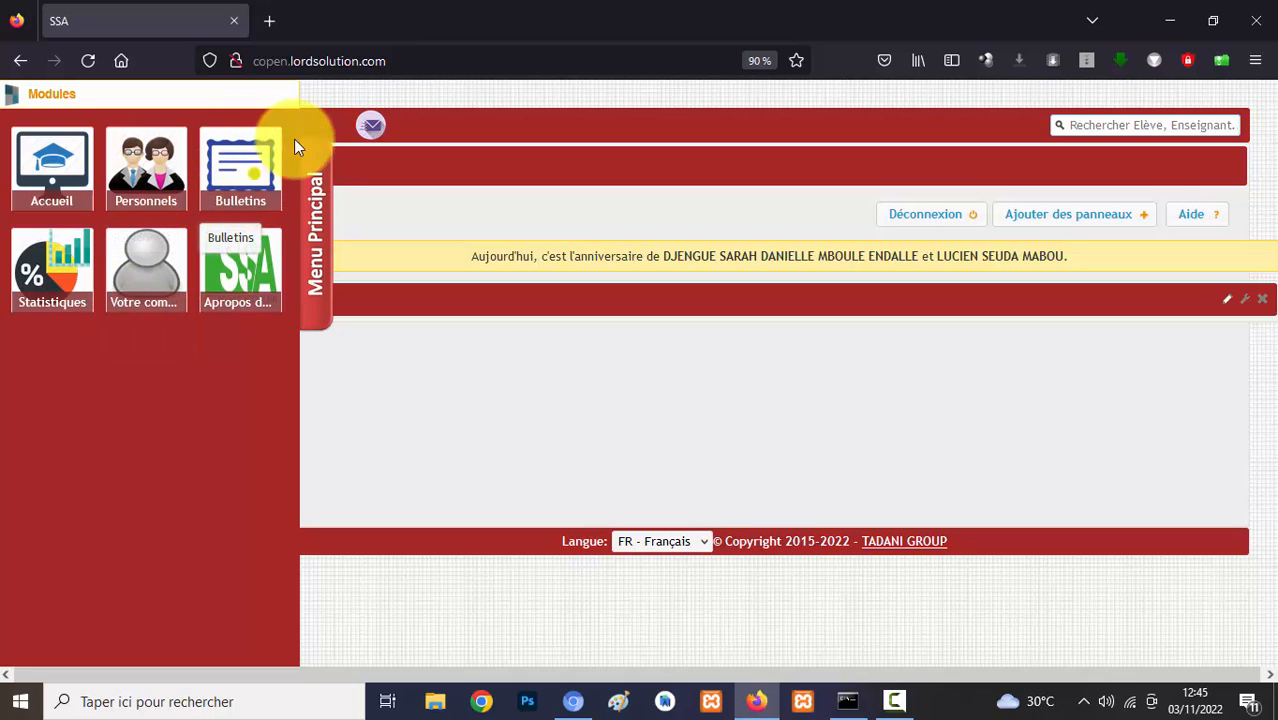
{"action": "left_click", "coordinate": [241, 163]}
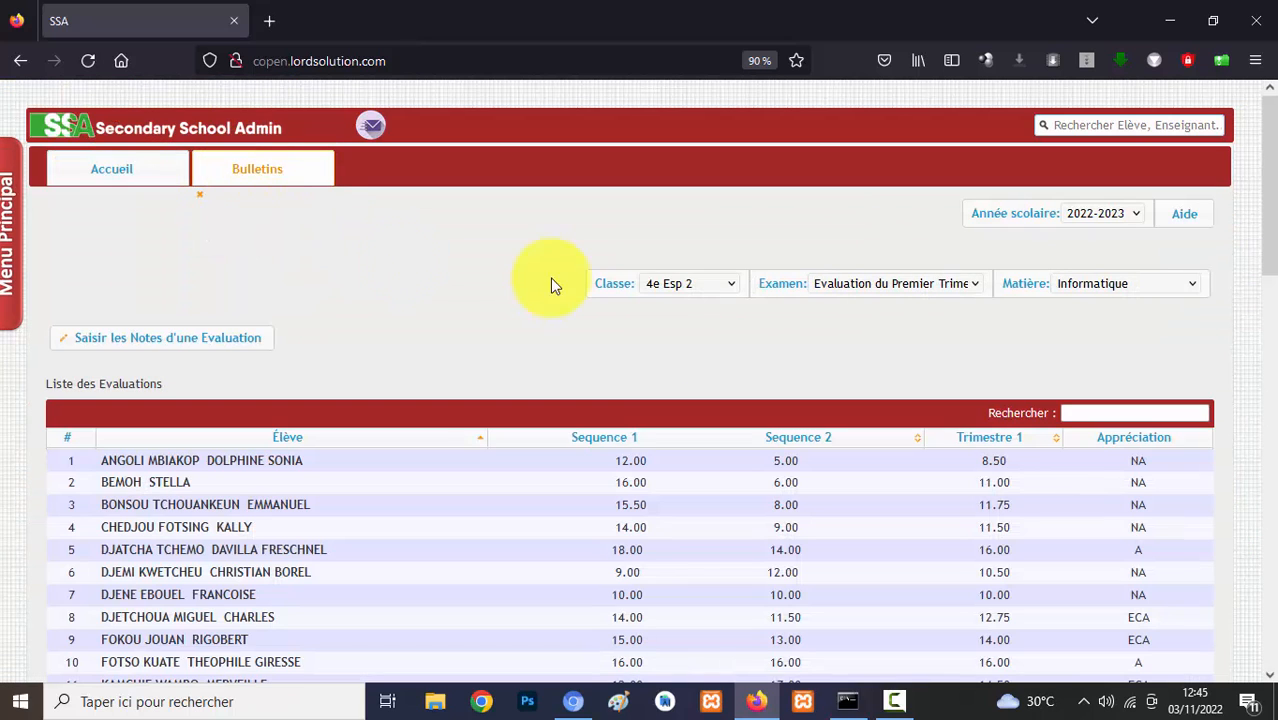
Review the available classes and subjects, and display the Informatique evaluations of class 2nde F7
{"action": "left_click", "coordinate": [700, 285]}
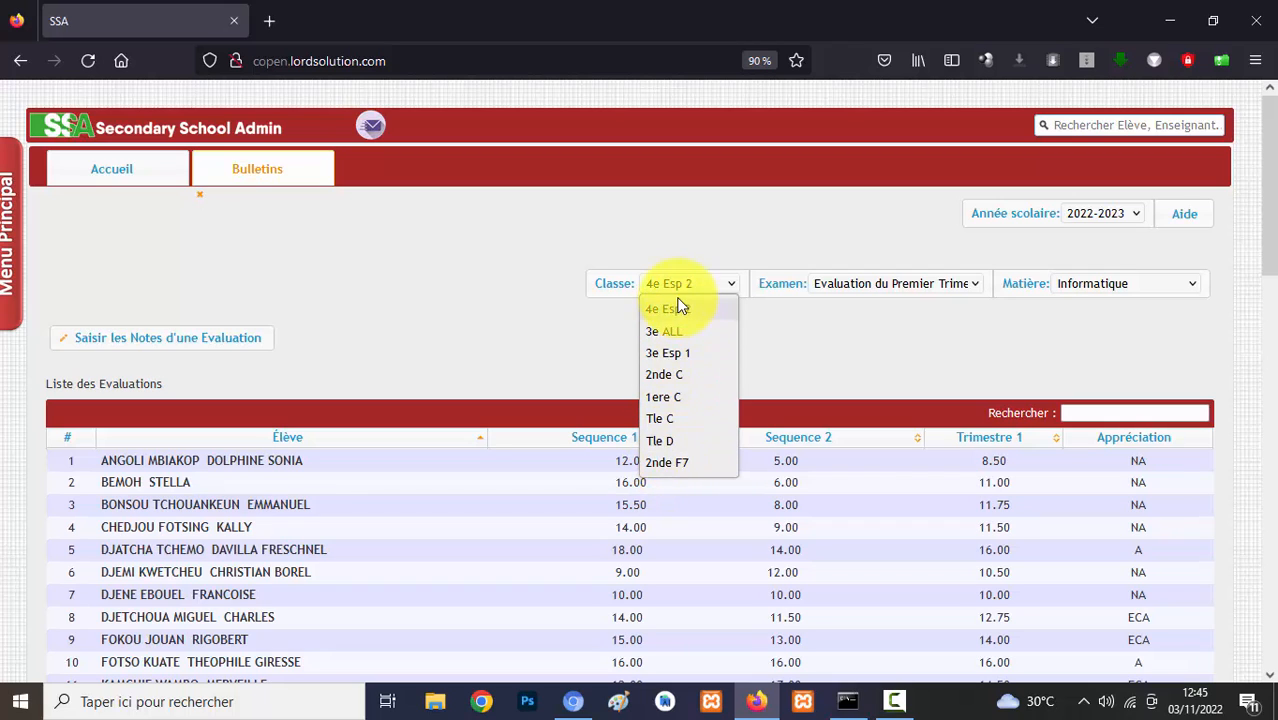
{"action": "left_click", "coordinate": [1145, 285]}
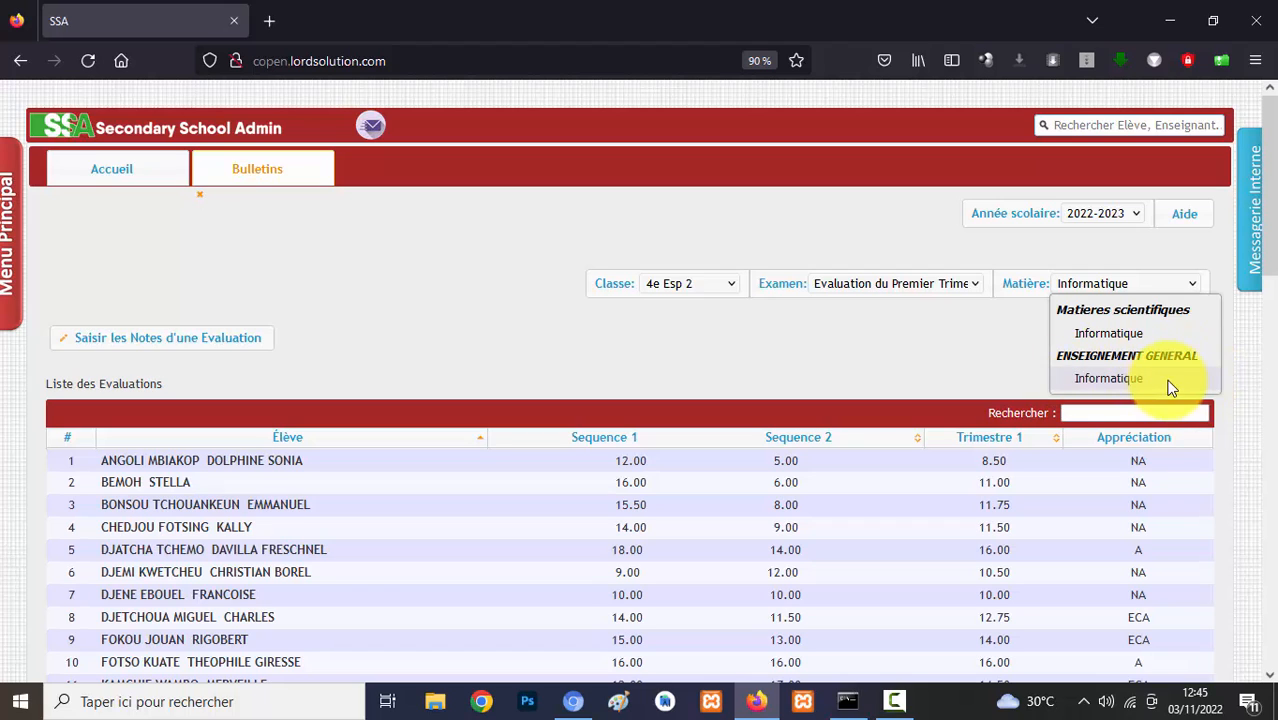
{"action": "left_click", "coordinate": [732, 291]}
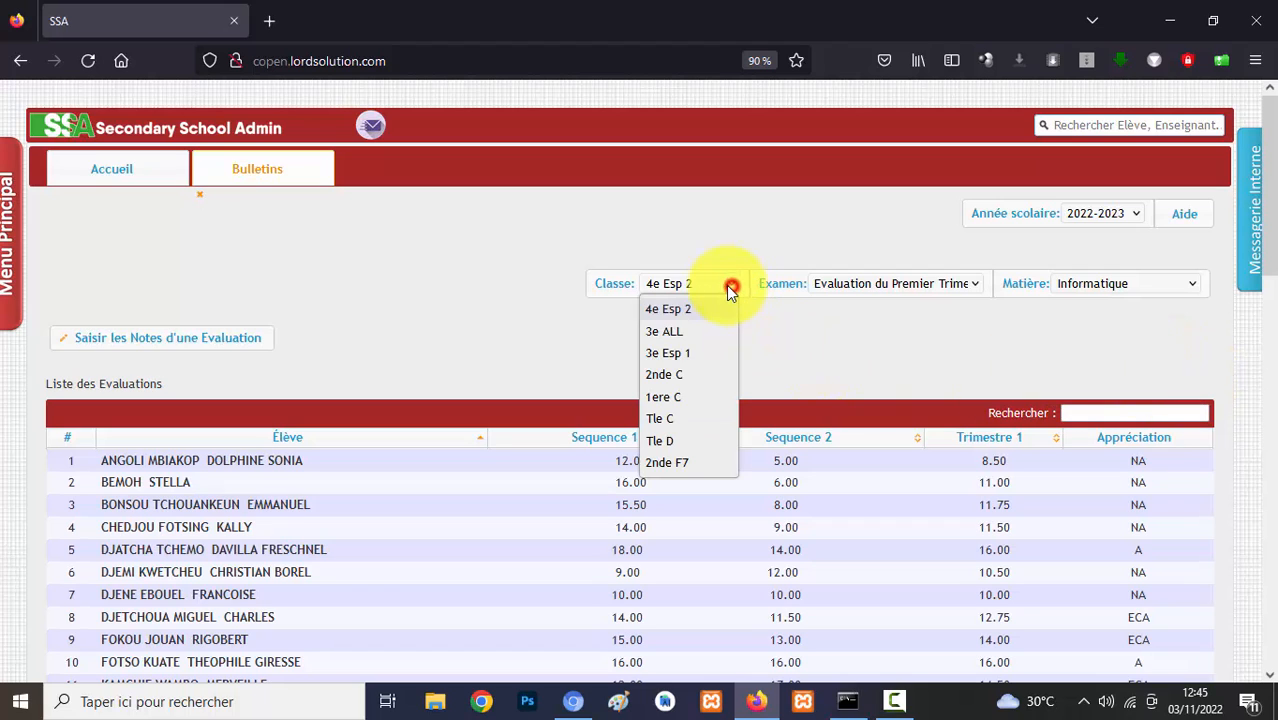
{"action": "left_click", "coordinate": [670, 462]}
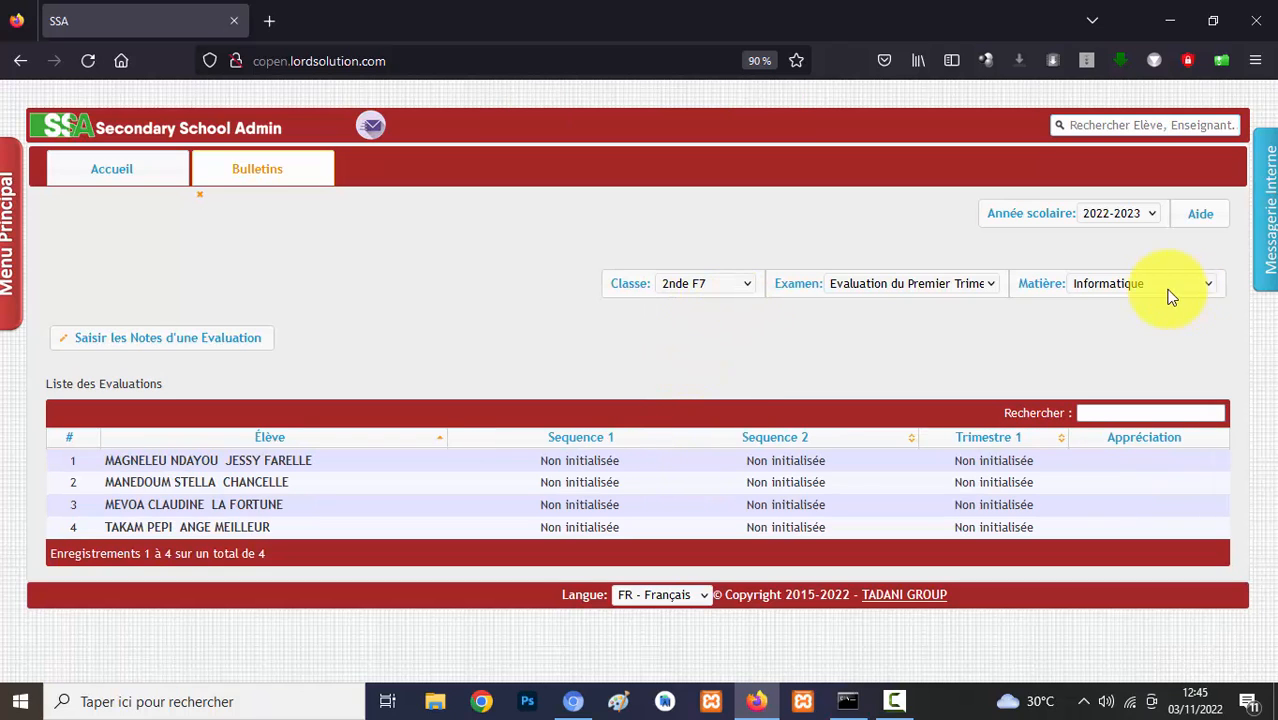
{"action": "left_click", "coordinate": [1157, 290]}
{"action": "left_click", "coordinate": [1112, 383]}
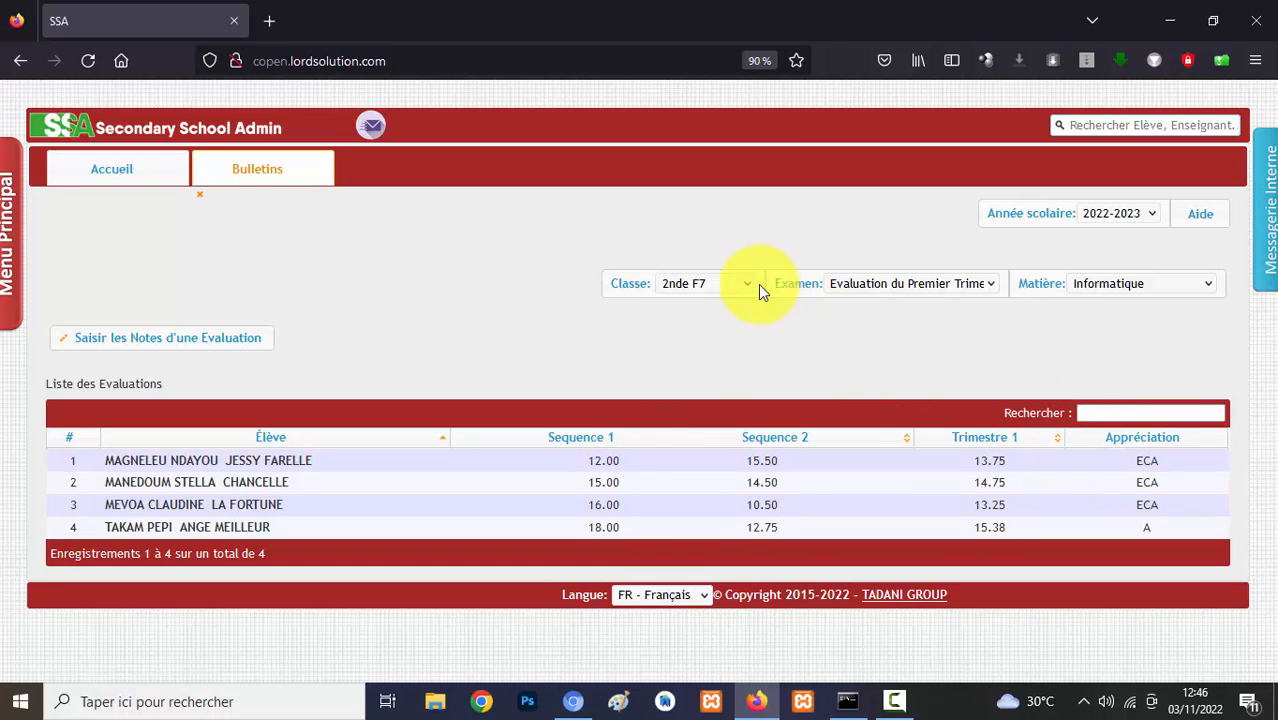
Display the Informatique evaluations of class 3e ALL
{"action": "left_click", "coordinate": [729, 286]}
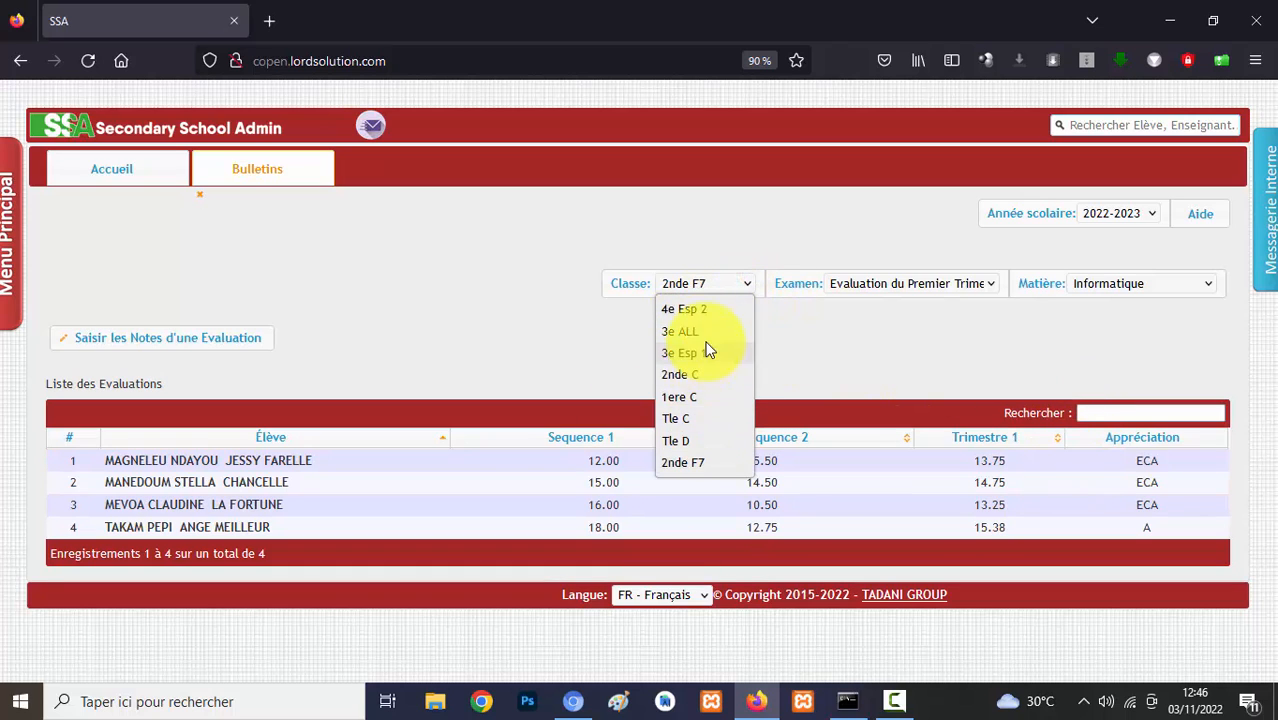
{"action": "left_click", "coordinate": [705, 338]}
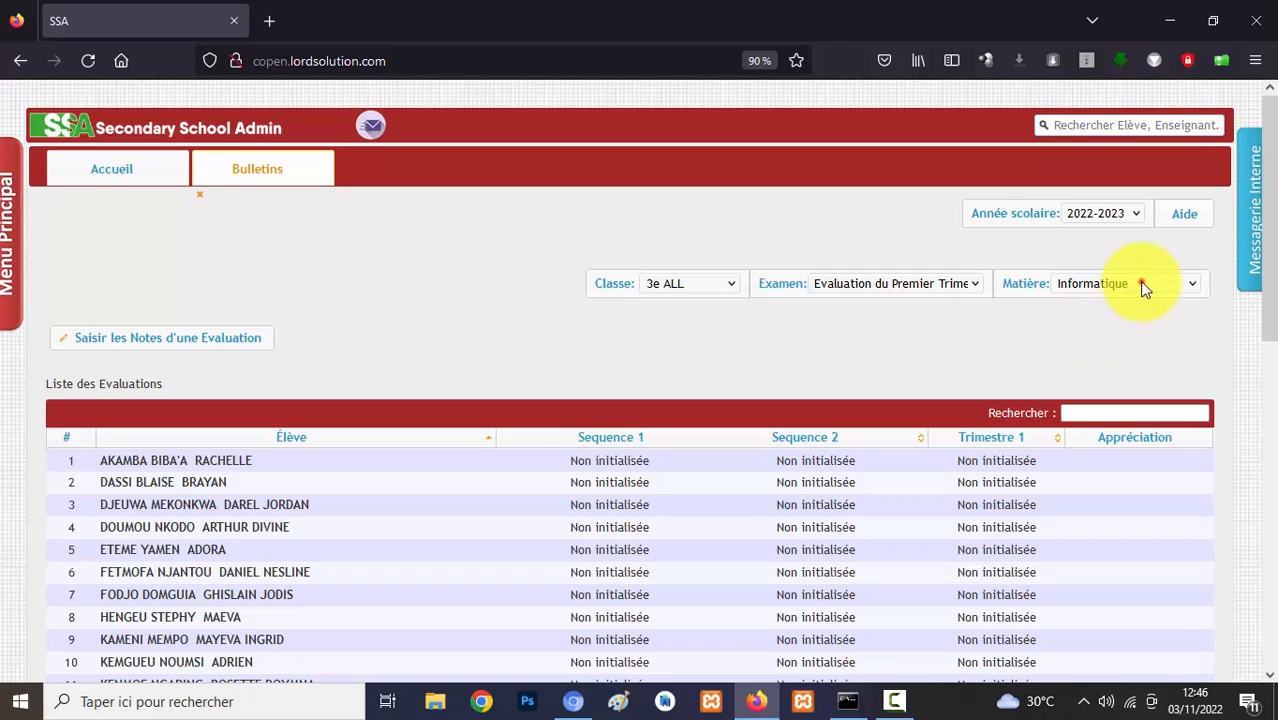
{"action": "left_click", "coordinate": [1140, 283]}
{"action": "left_click", "coordinate": [1073, 334]}
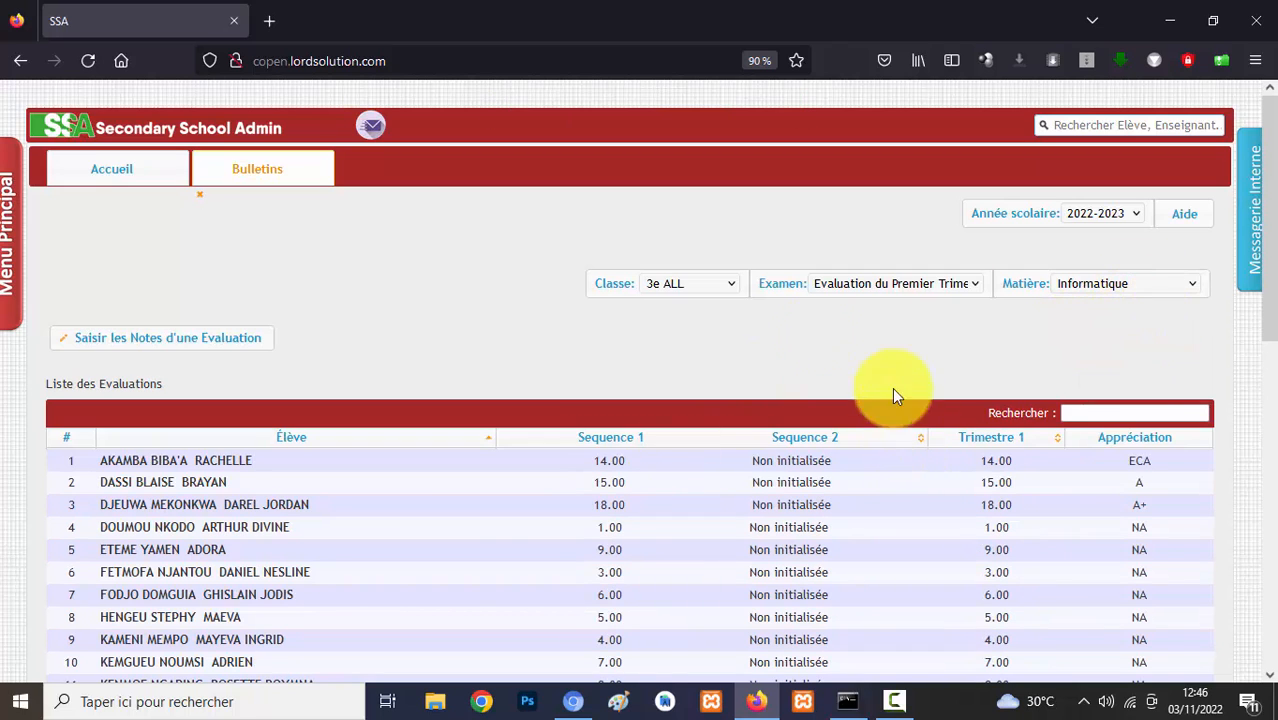
Switch the evaluation list to class 2nde C with the subject Informatique under Matieres scientifiques
{"action": "left_click", "coordinate": [680, 286]}
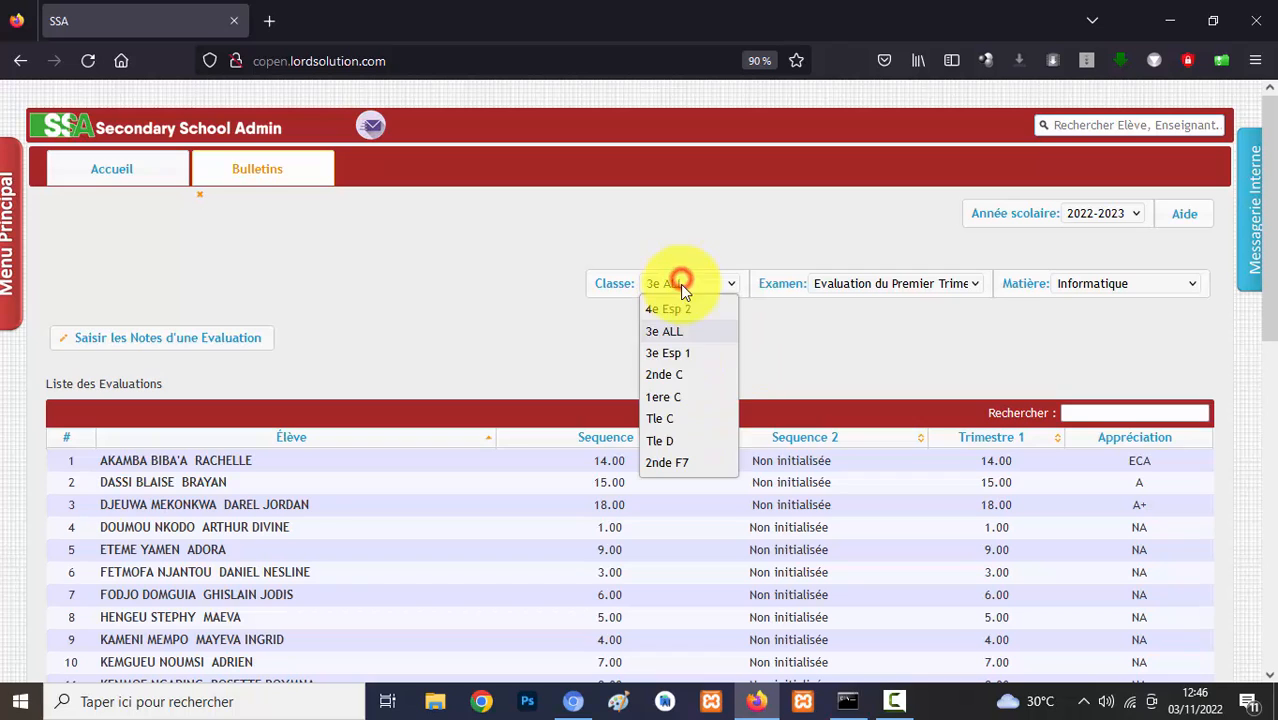
{"action": "left_click", "coordinate": [680, 377]}
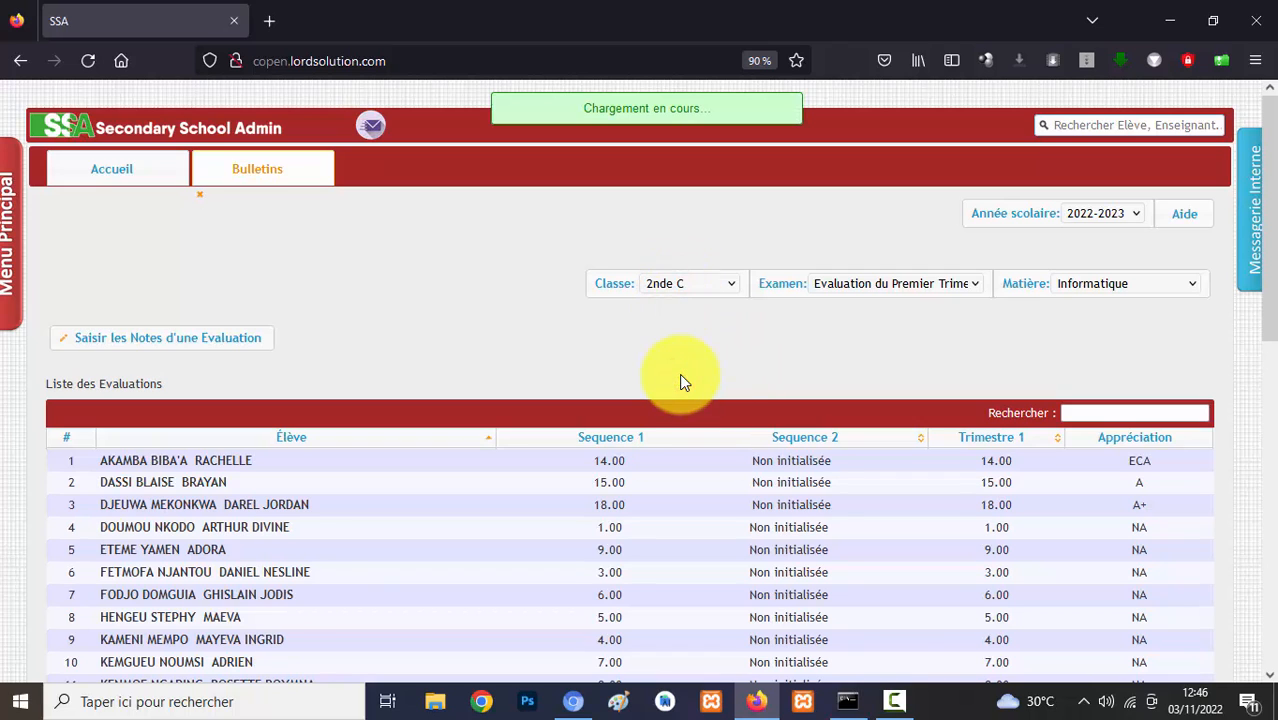
{"action": "left_click", "coordinate": [1141, 286]}
{"action": "left_click", "coordinate": [1128, 338]}
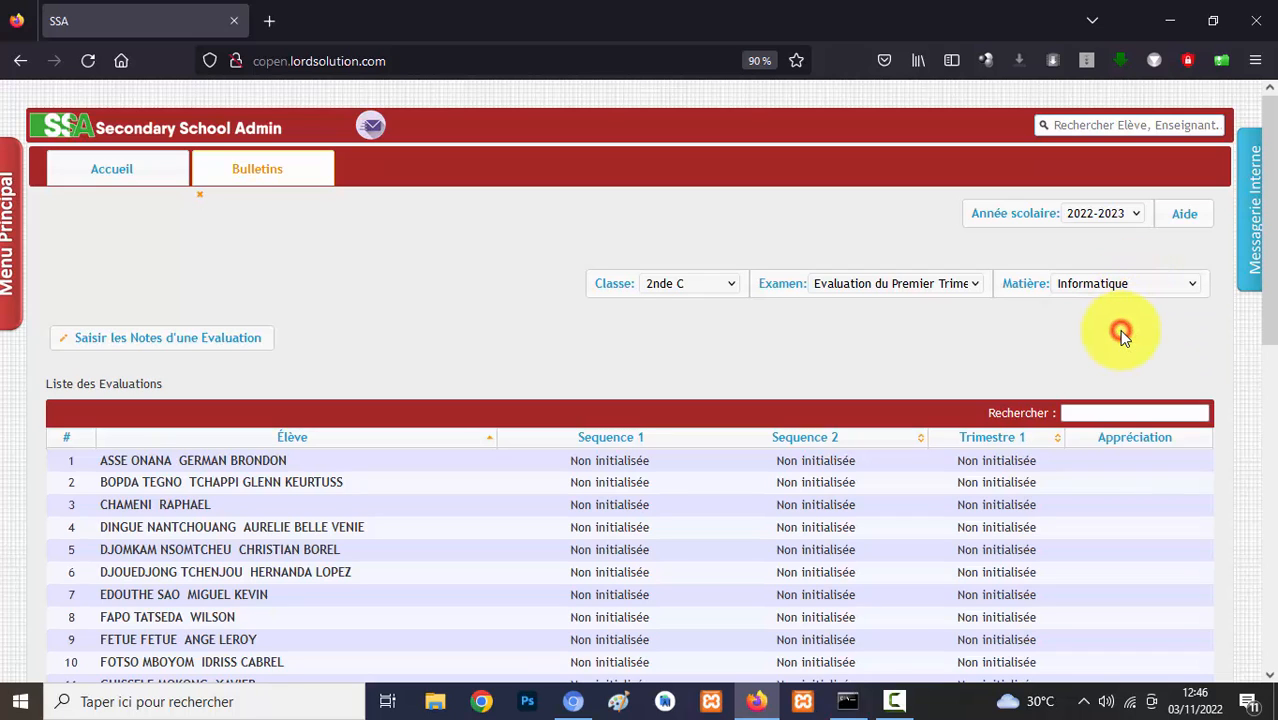
{"action": "left_click", "coordinate": [1124, 289]}
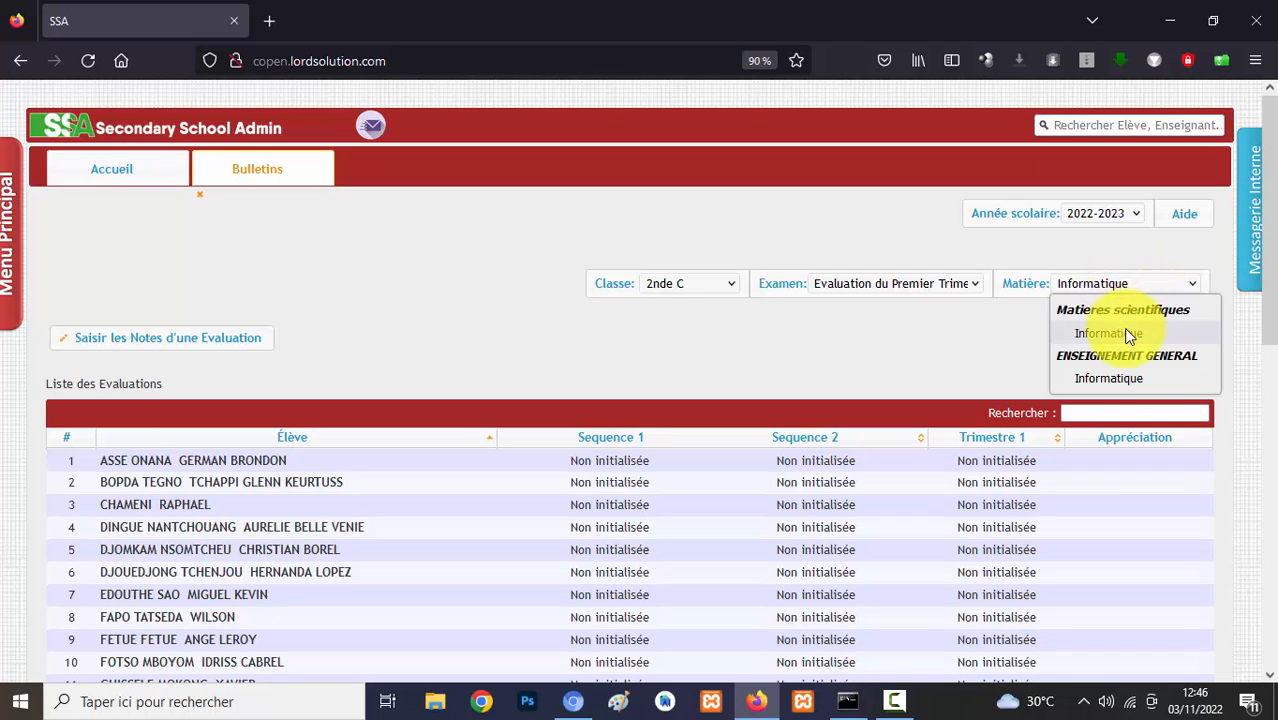
{"action": "left_click", "coordinate": [1128, 334]}
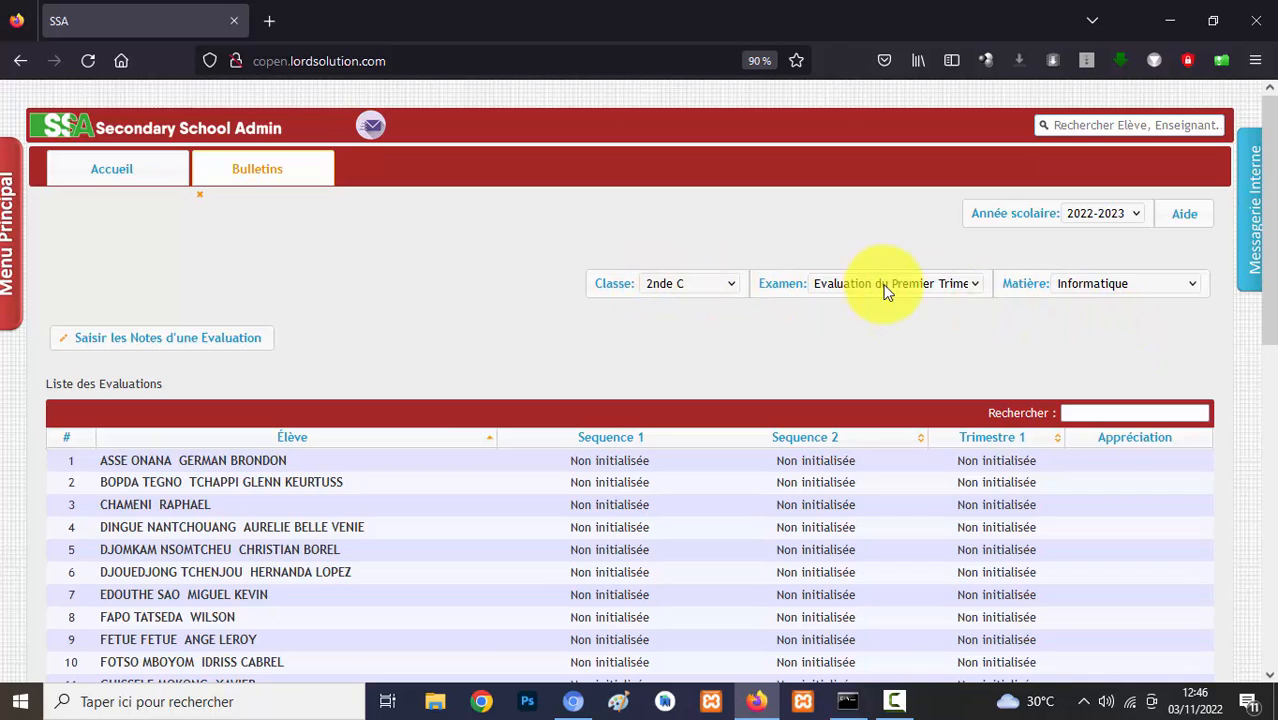
Choose the exam Evaluation du Premier Trimestre and open the form for entering its marks, leaving the evaluation date as is
{"action": "left_click", "coordinate": [926, 281]}
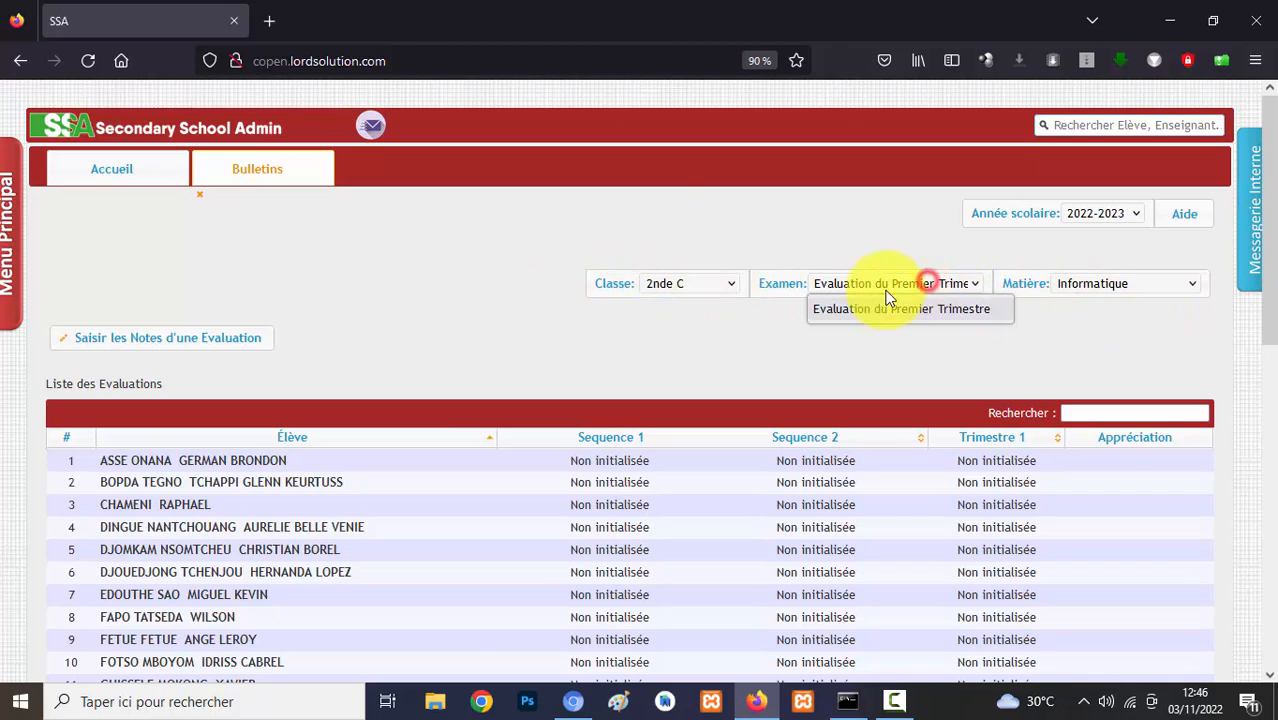
{"action": "left_click", "coordinate": [944, 311]}
{"action": "left_click", "coordinate": [932, 283]}
{"action": "left_click", "coordinate": [900, 307]}
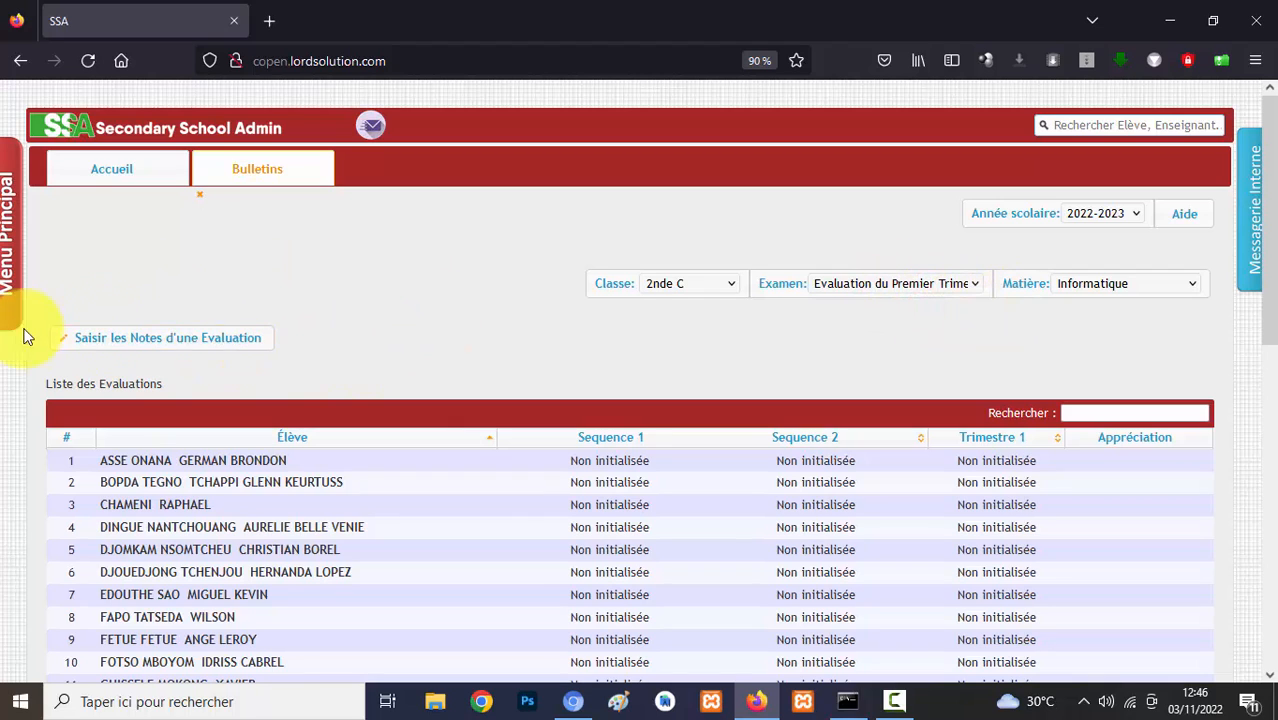
{"action": "left_click", "coordinate": [166, 344]}
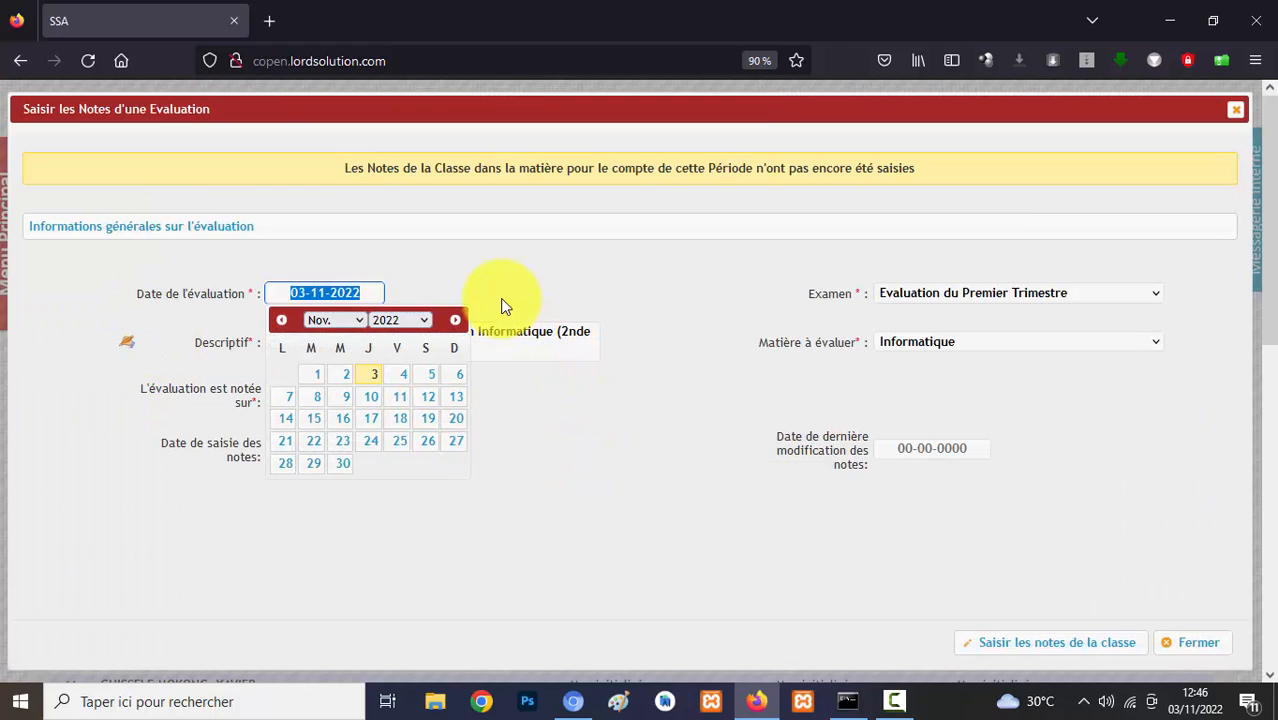
{"action": "left_click", "coordinate": [500, 283]}
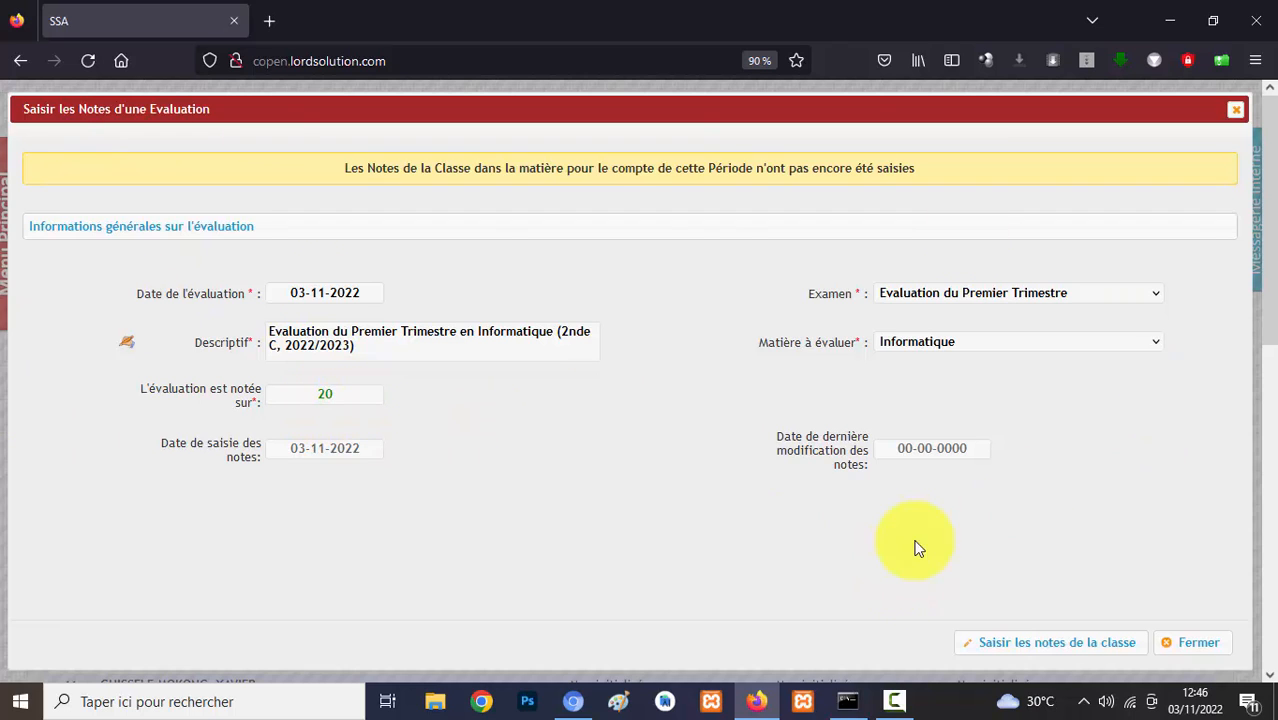
Open the class mark-entry grid and enter Sequence 1 marks 12, 14, 15 and 16 for students 1 to 4
{"action": "left_click", "coordinate": [1071, 650]}
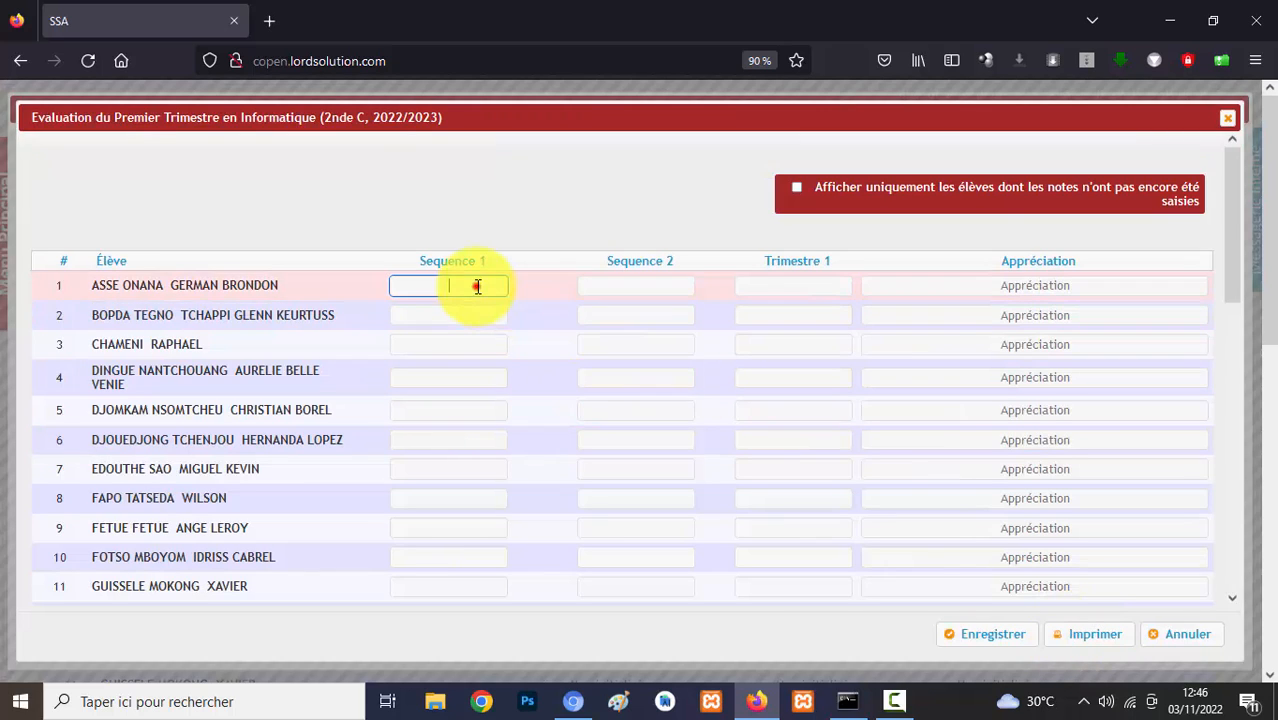
{"action": "left_click", "coordinate": [475, 285]}
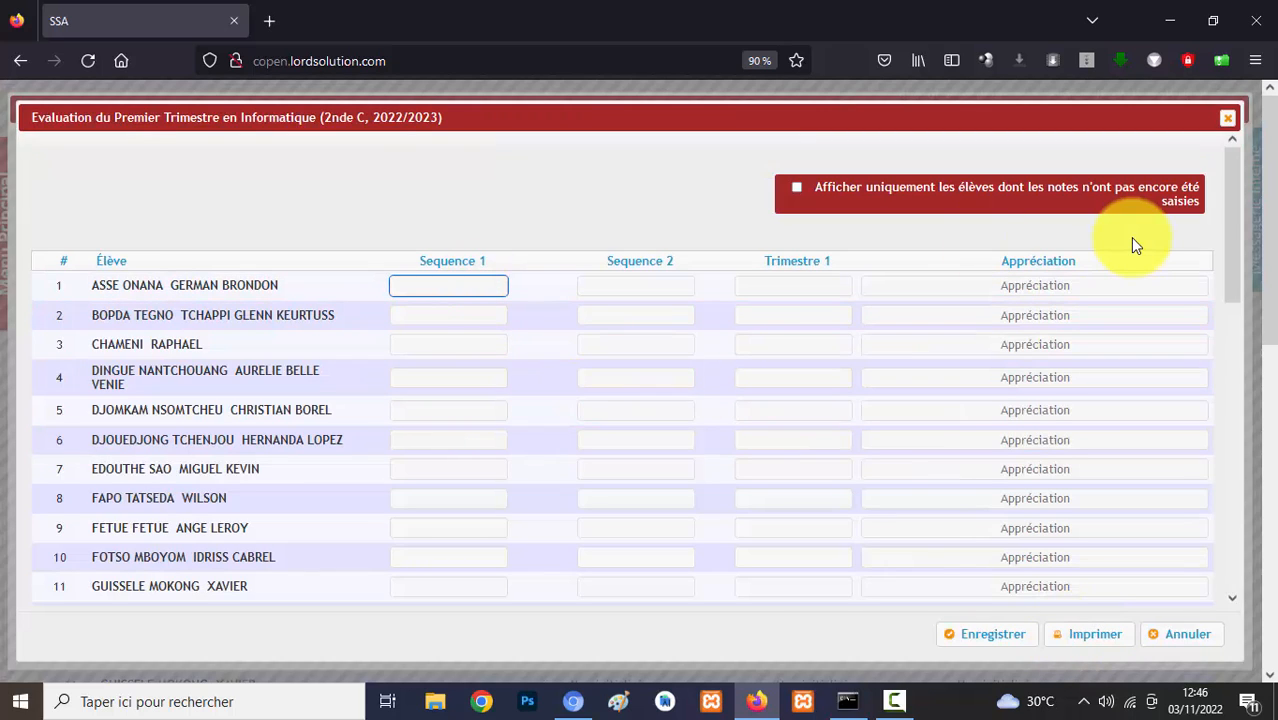
{"action": "type", "text": "12"}
{"action": "key", "text": "Tab"}
{"action": "type", "text": "1"}
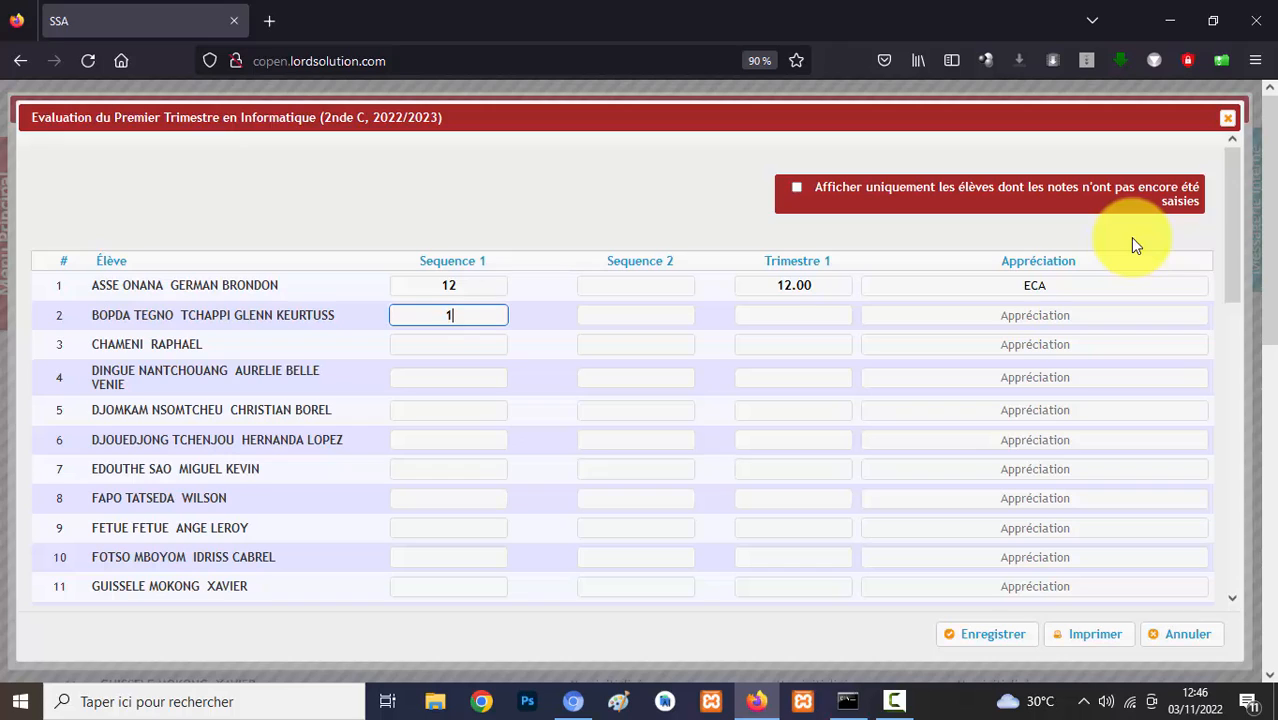
{"action": "type", "text": "4"}
{"action": "key", "text": "Tab"}
{"action": "type", "text": "15"}
{"action": "key", "text": "Tab"}
{"action": "type", "text": "1"}
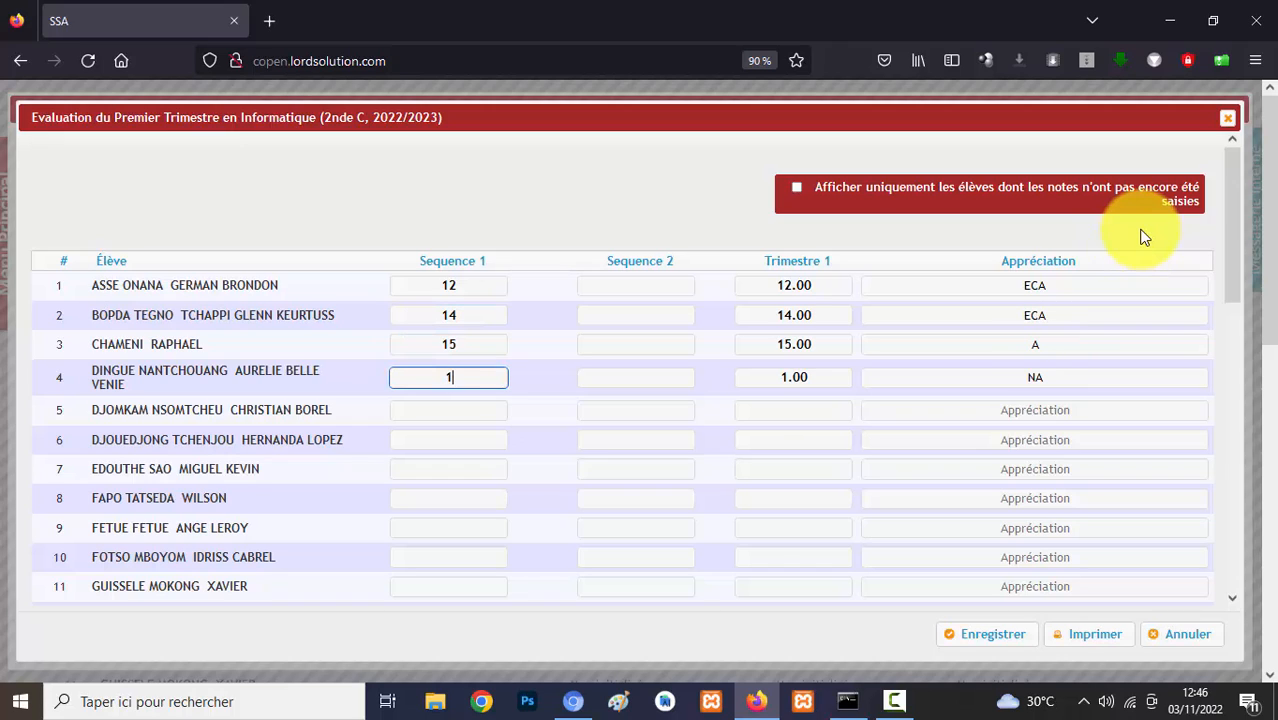
{"action": "type", "text": "6"}
{"action": "key", "text": "Tab"}
Enter Sequence 1 marks 14, 17 and 19 for students 5 to 7
{"action": "type", "text": "14"}
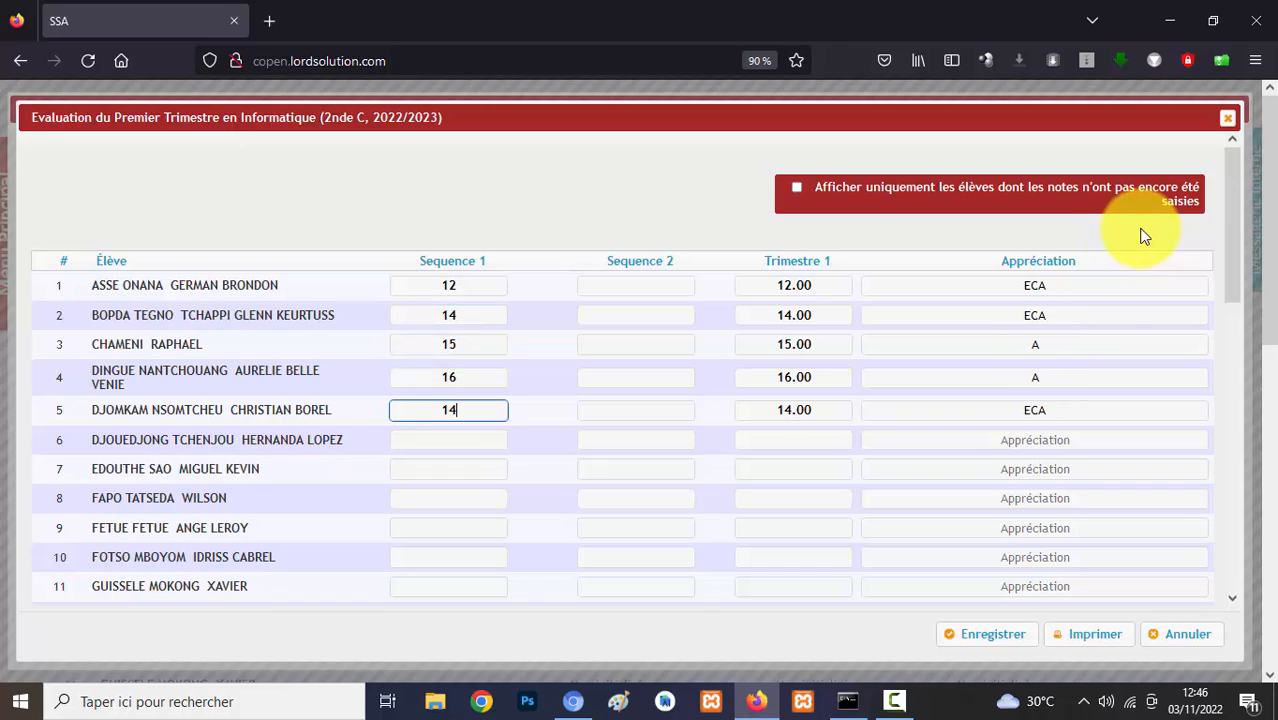
{"action": "key", "text": "Tab"}
{"action": "type", "text": "17"}
{"action": "key", "text": "Tab"}
{"action": "type", "text": "19"}
{"action": "key", "text": "Tab"}
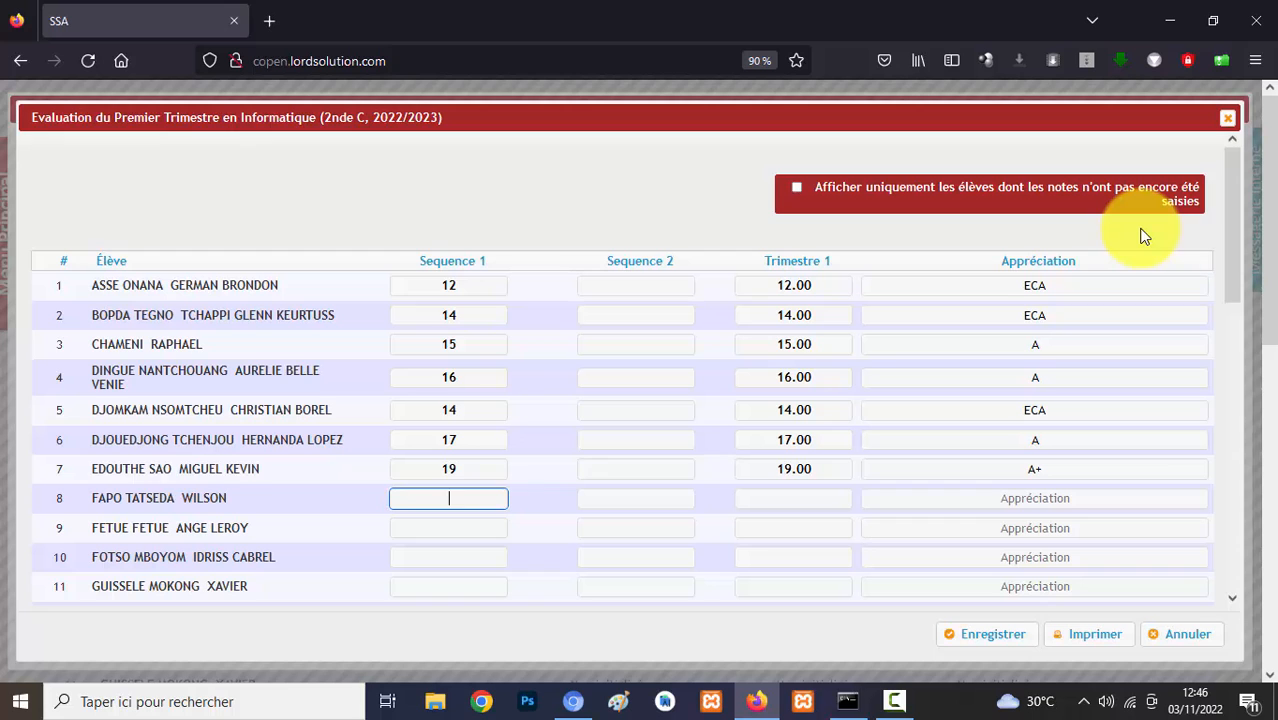
Try to enter an out-of-range Sequence 1 mark of 120 for student 8
{"action": "type", "text": "120"}
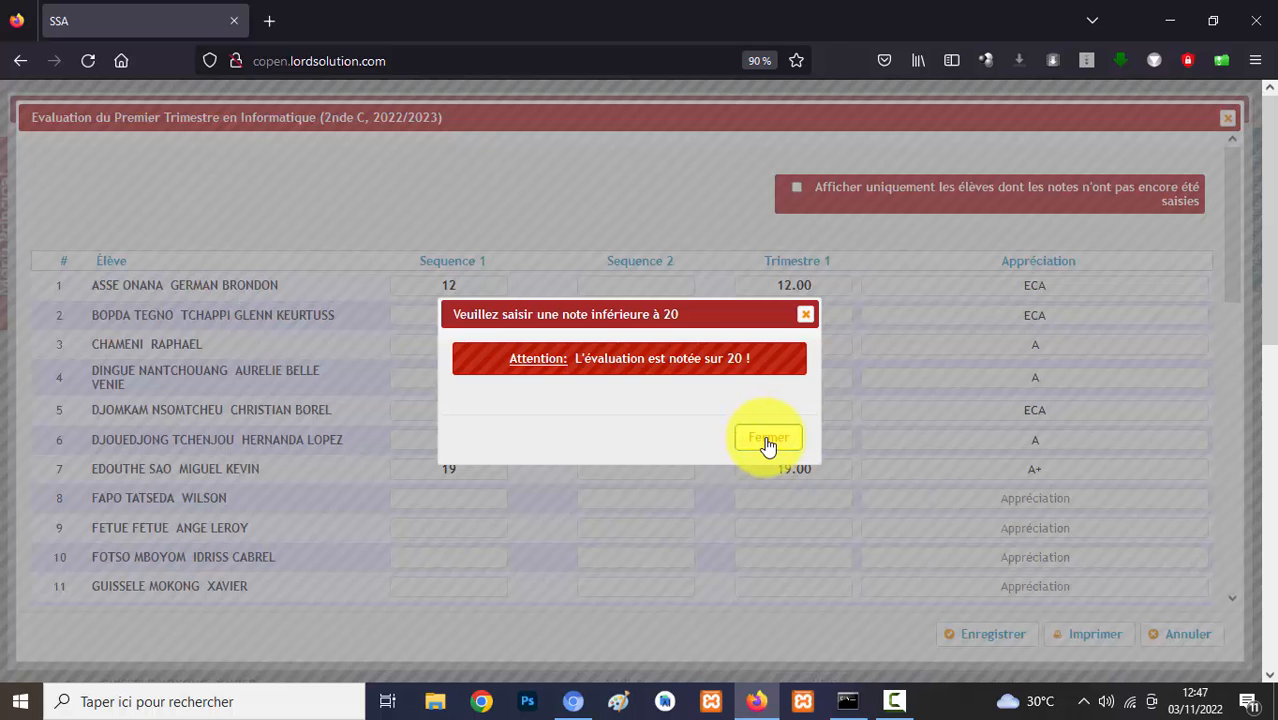
{"action": "left_click", "coordinate": [767, 440]}
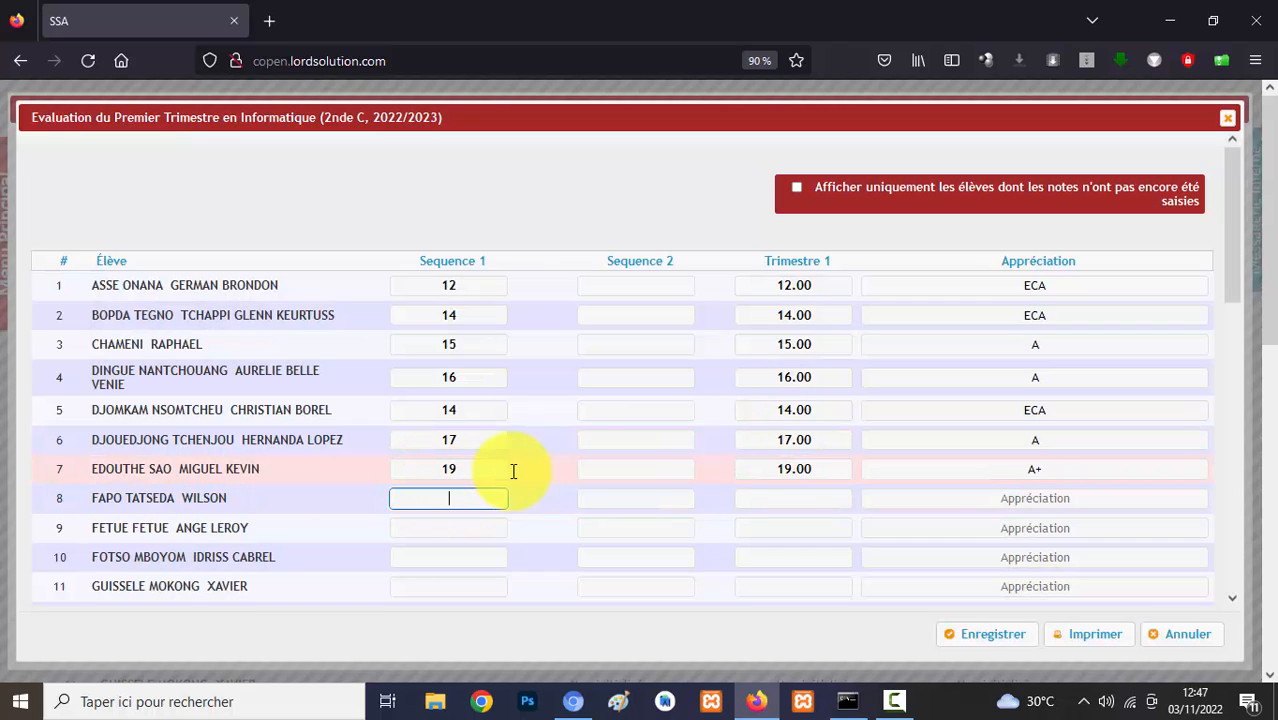
Enter Sequence 1 marks 14, 16, 17, 19 and 18 for students 8 to 12
{"action": "type", "text": "14"}
{"action": "key", "text": "Tab"}
{"action": "type", "text": "16"}
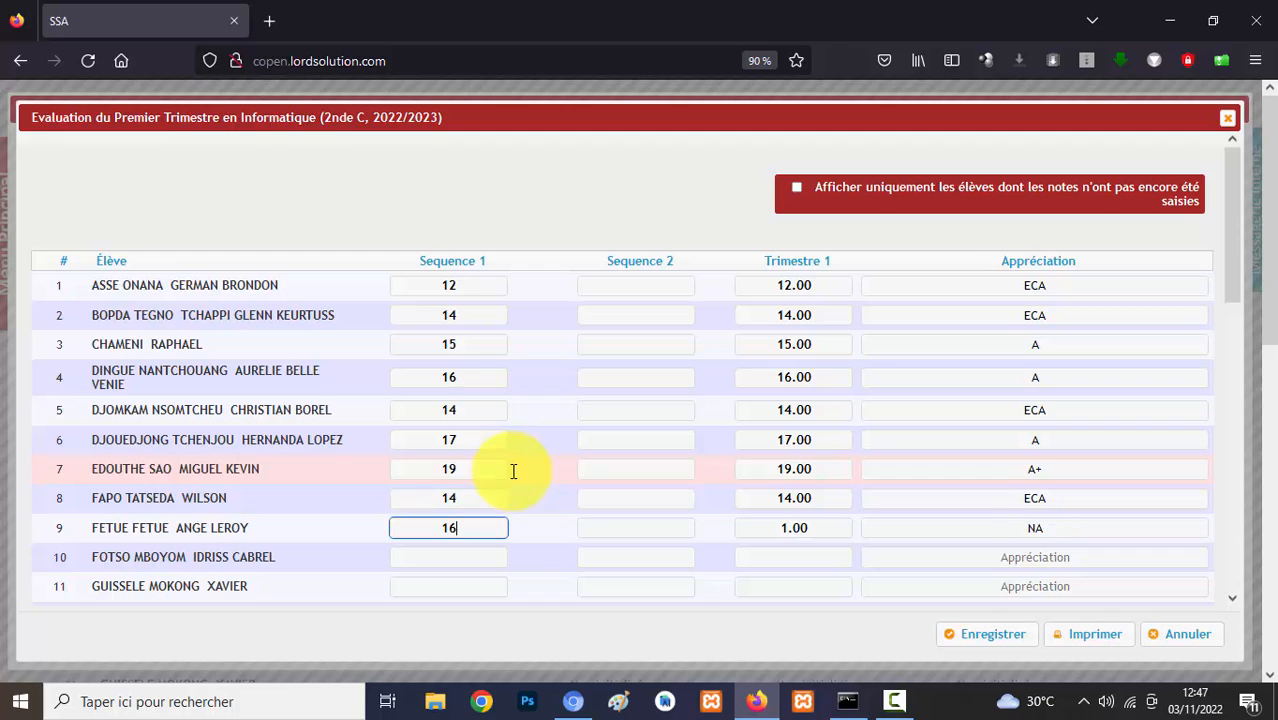
{"action": "key", "text": "Tab"}
{"action": "type", "text": "1"}
{"action": "key", "text": "Tab"}
{"action": "type", "text": "1"}
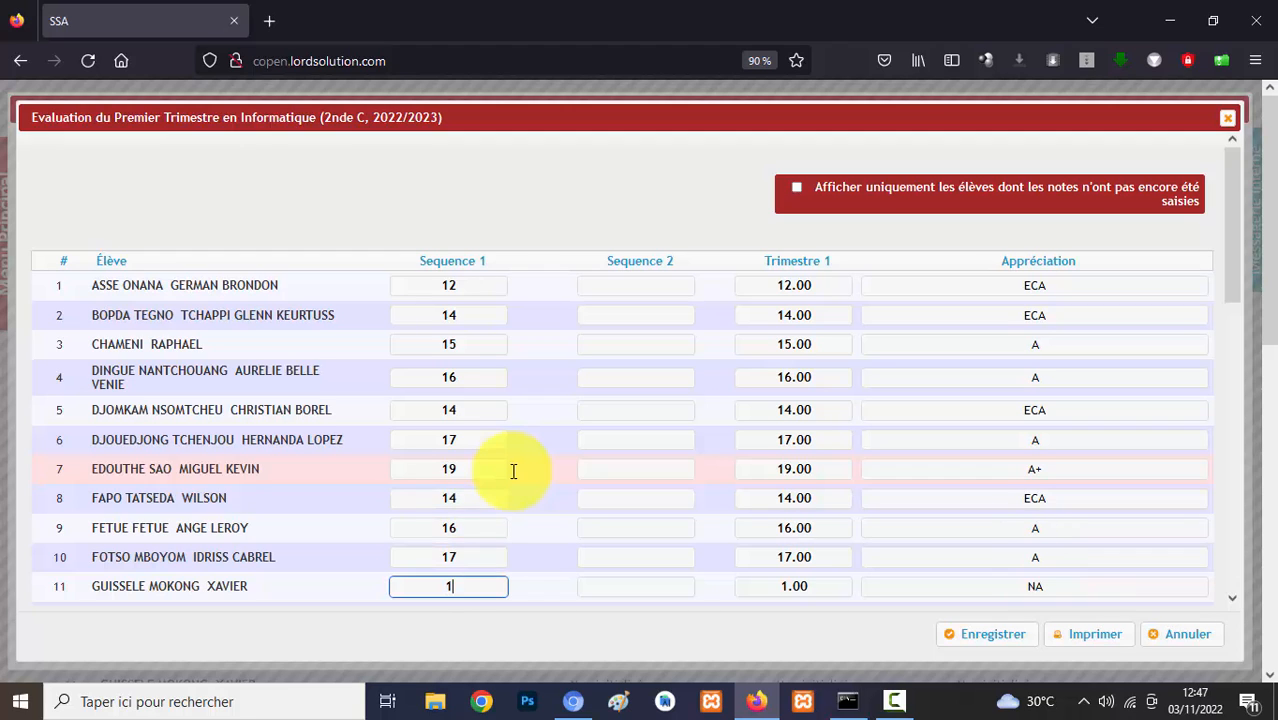
{"action": "key", "text": "Tab"}
{"action": "type", "text": "1"}
{"action": "key", "text": "Tab"}
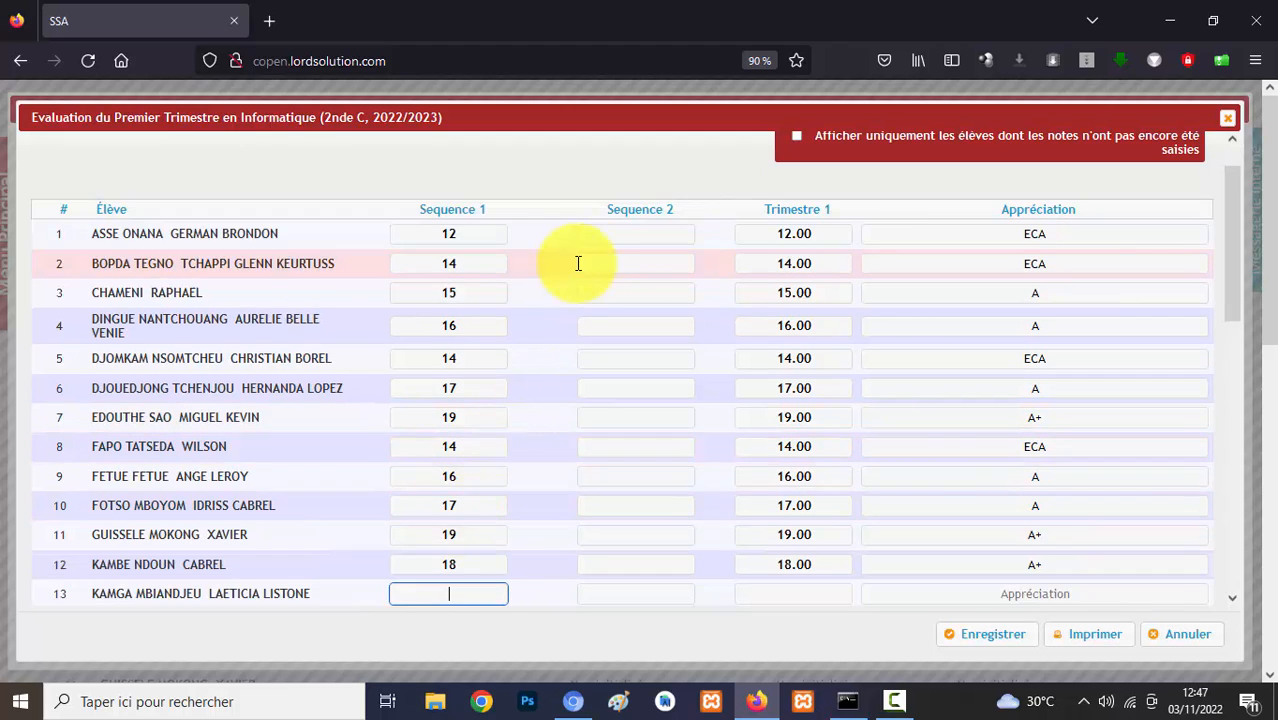
Enter Sequence 2 marks 15.5, 14, 16.5 and 12.75 for students 1 to 4
{"action": "left_click", "coordinate": [689, 234]}
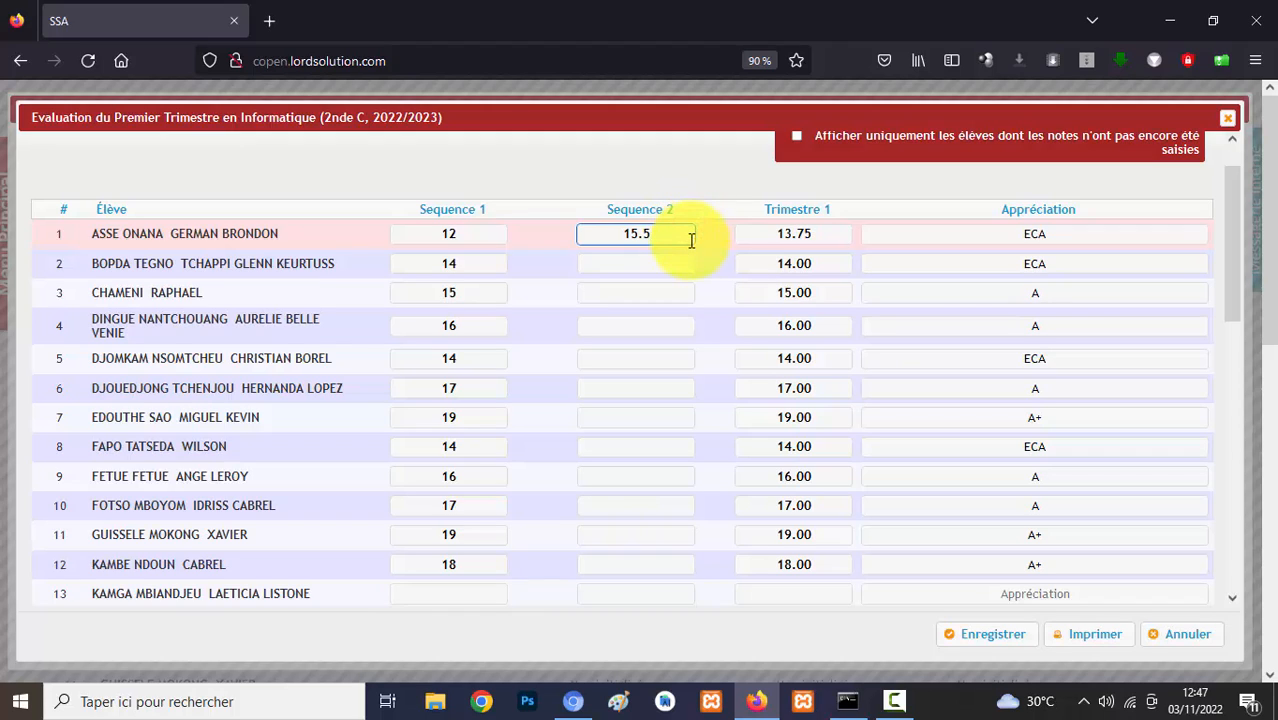
{"action": "key", "text": "Tab"}
{"action": "type", "text": "14"}
{"action": "key", "text": "Tab"}
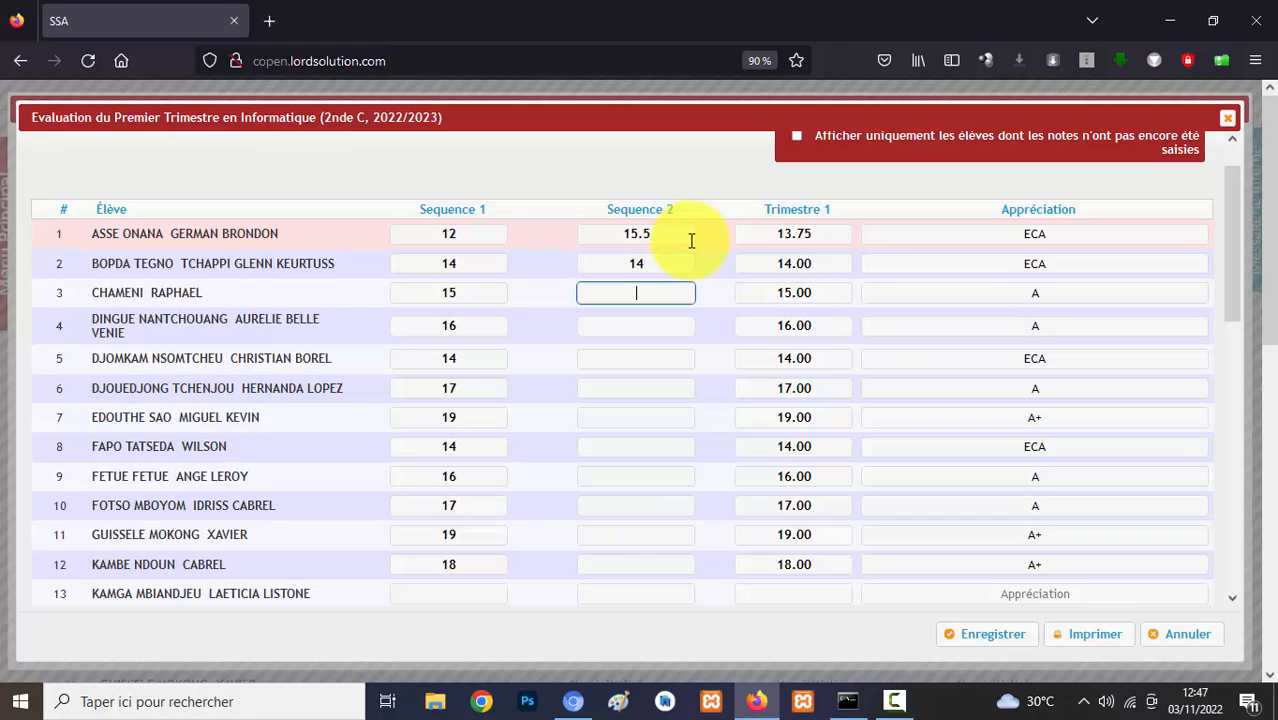
{"action": "key", "text": "Tab"}
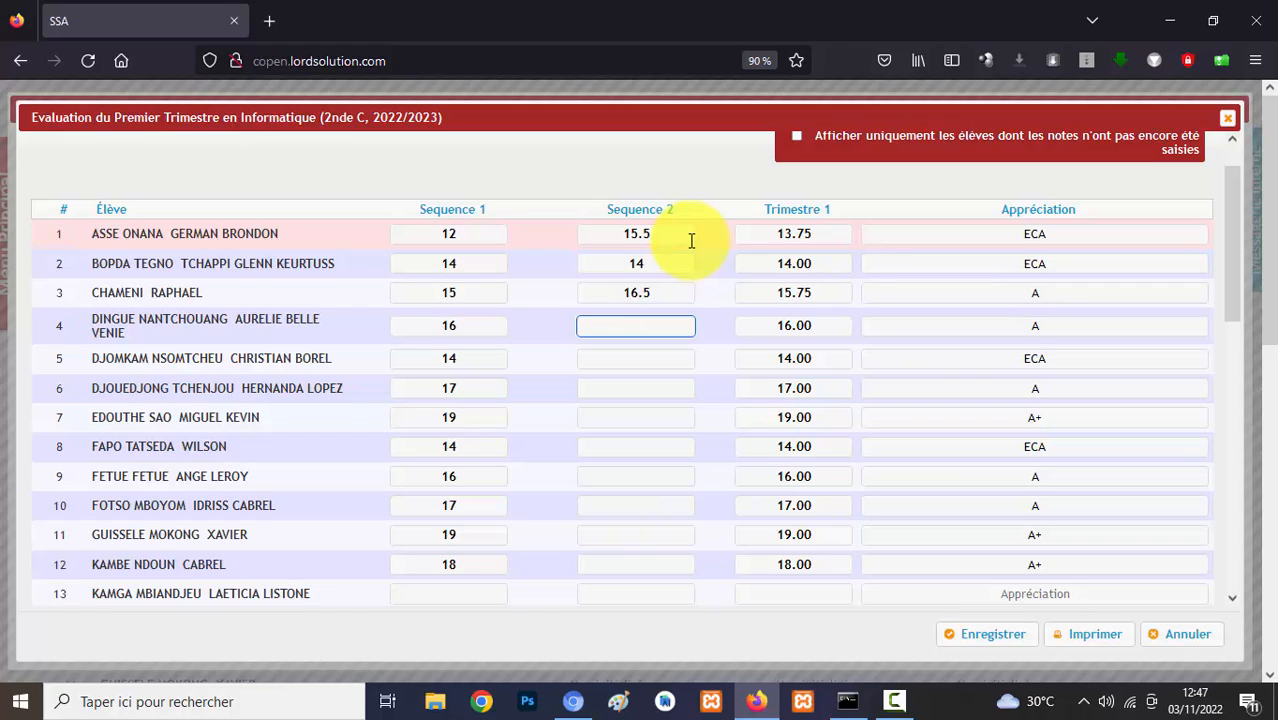
{"action": "type", "text": "12.75"}
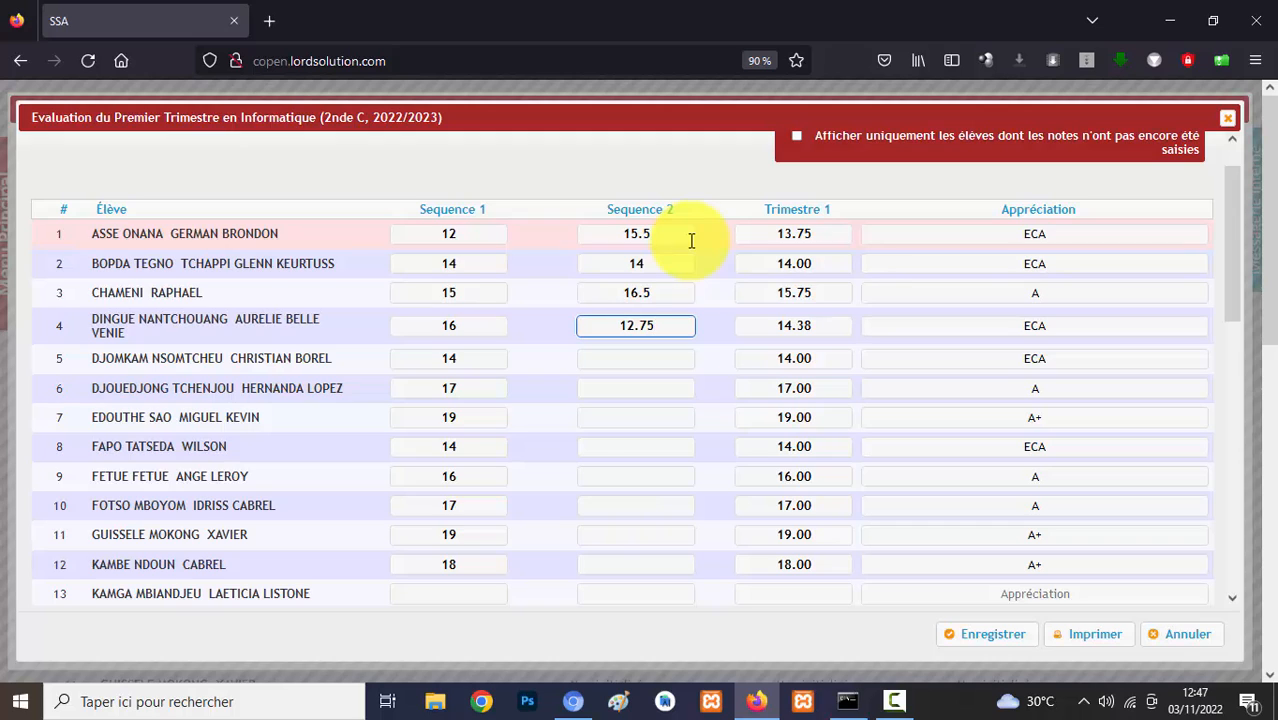
Enter Sequence 2 marks 12.5, 17, 19 and 18 for students 5 to 8
{"action": "left_click", "coordinate": [653, 365]}
{"action": "type", "text": "12.5"}
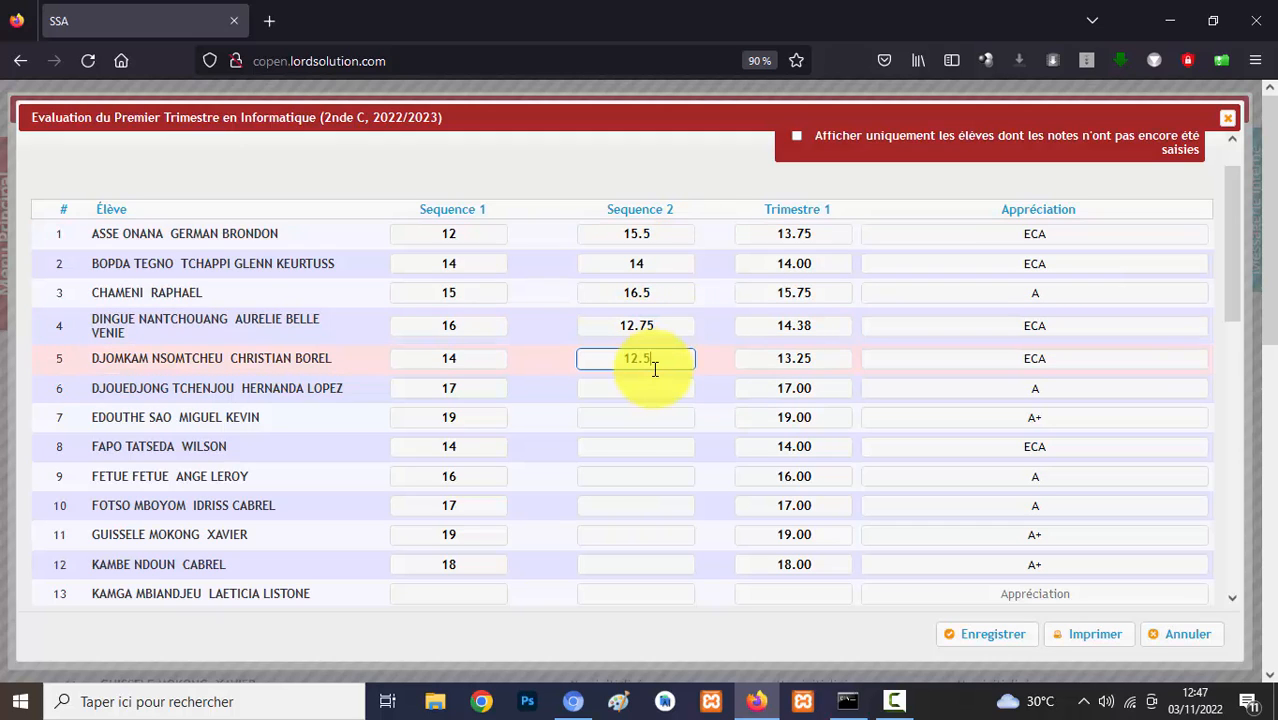
{"action": "key", "text": "Tab"}
{"action": "key", "text": "Tab"}
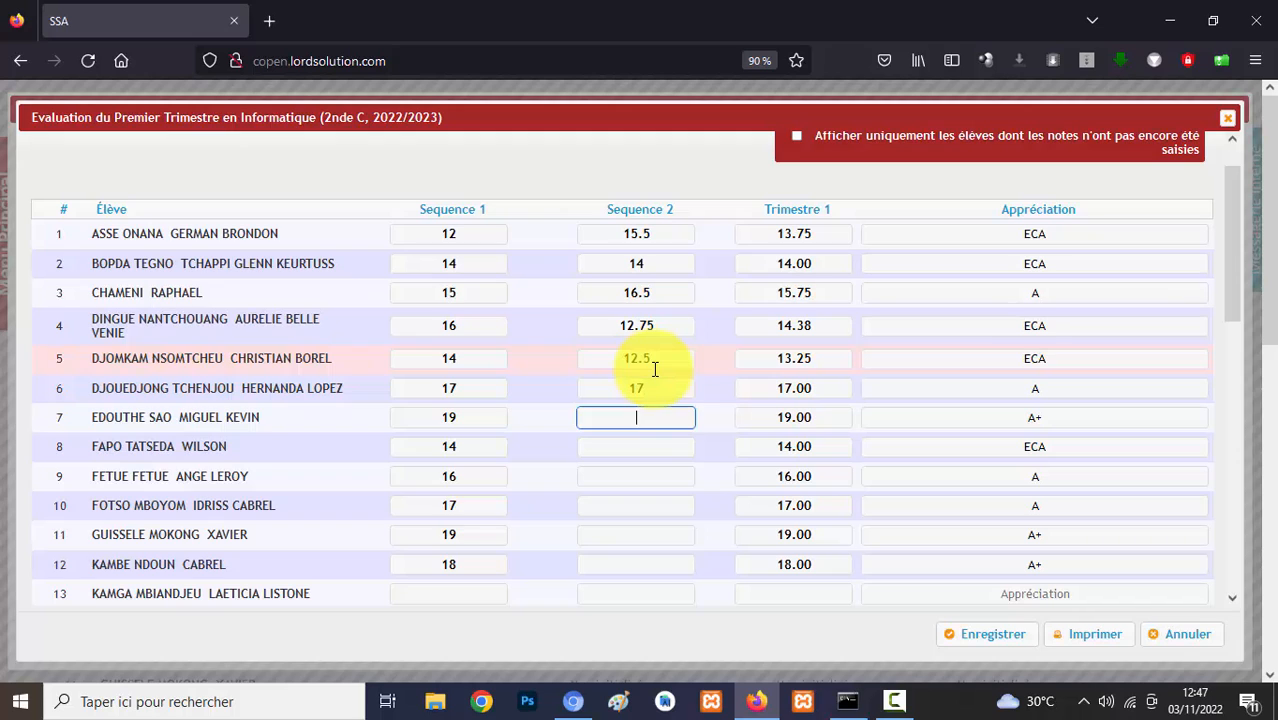
{"action": "key", "text": "Tab"}
{"action": "type", "text": "18"}
{"action": "key", "text": "Tab"}
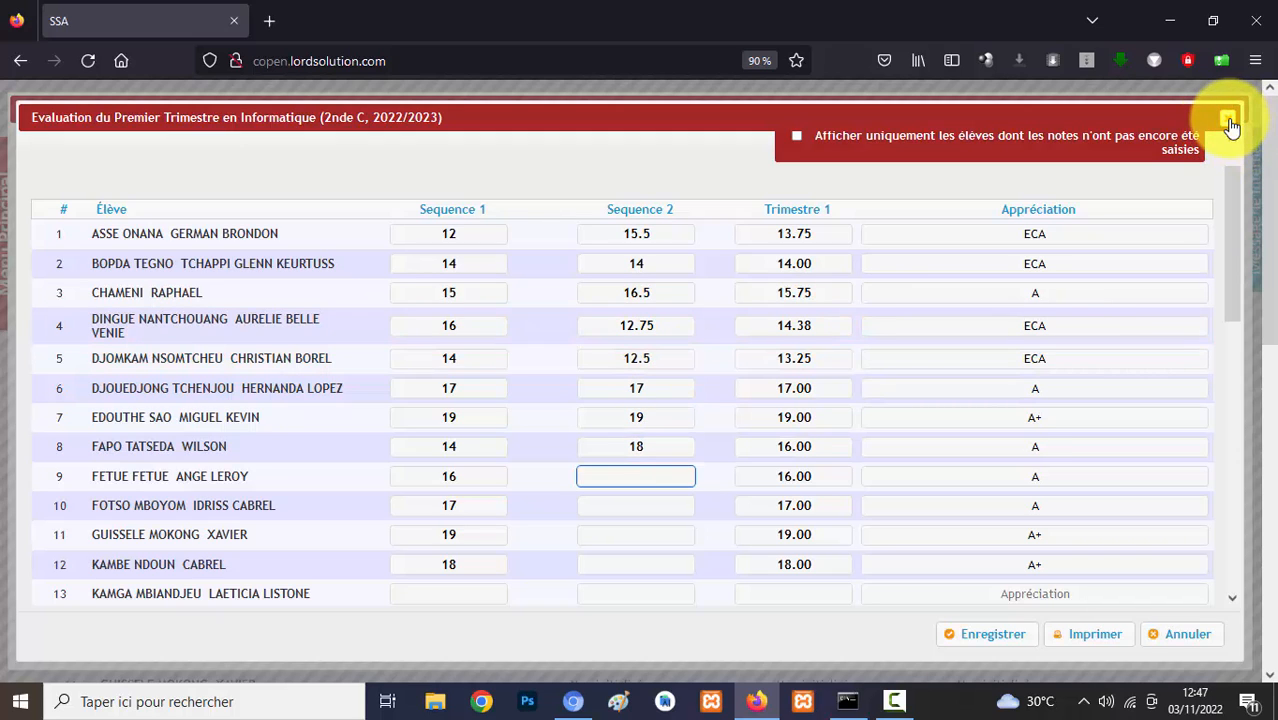
Check the entered marks and save the first-term Informatique evaluation for class 2nde C
{"action": "scroll", "coordinate": [496, 337], "scroll_direction": "down", "scroll_amount": 1}
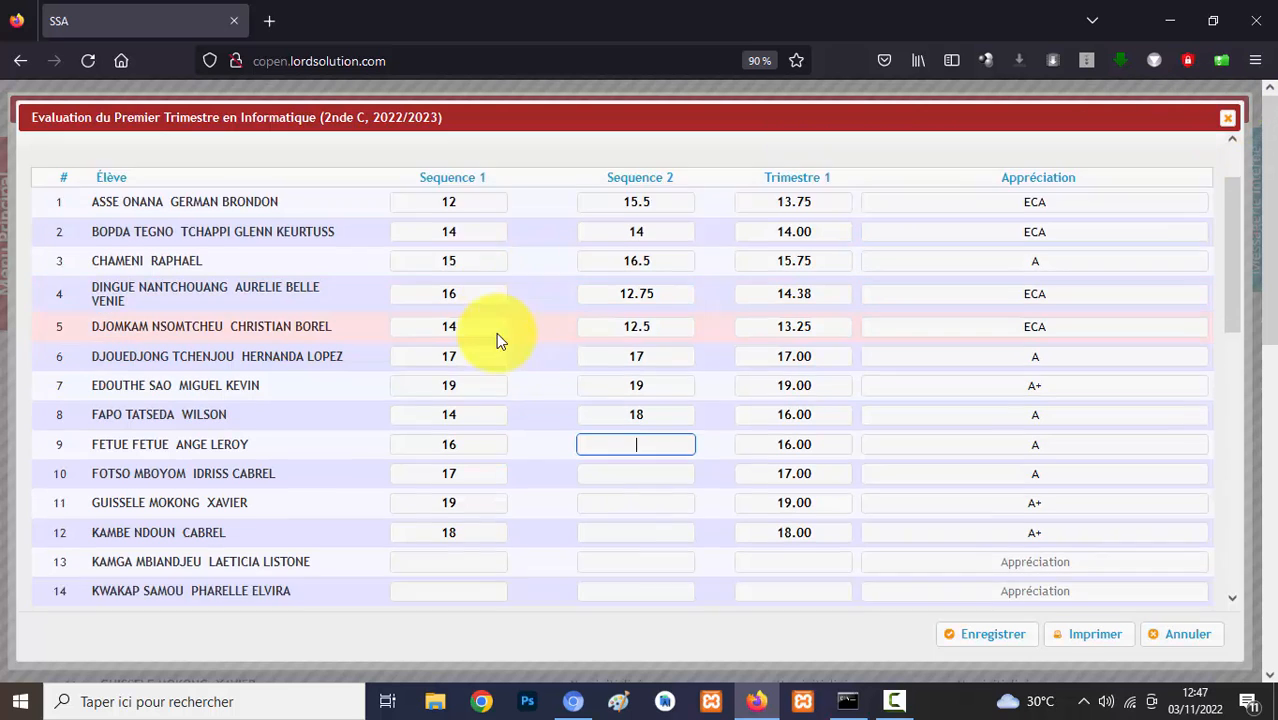
{"action": "scroll", "coordinate": [870, 294], "scroll_direction": "up", "scroll_amount": 1}
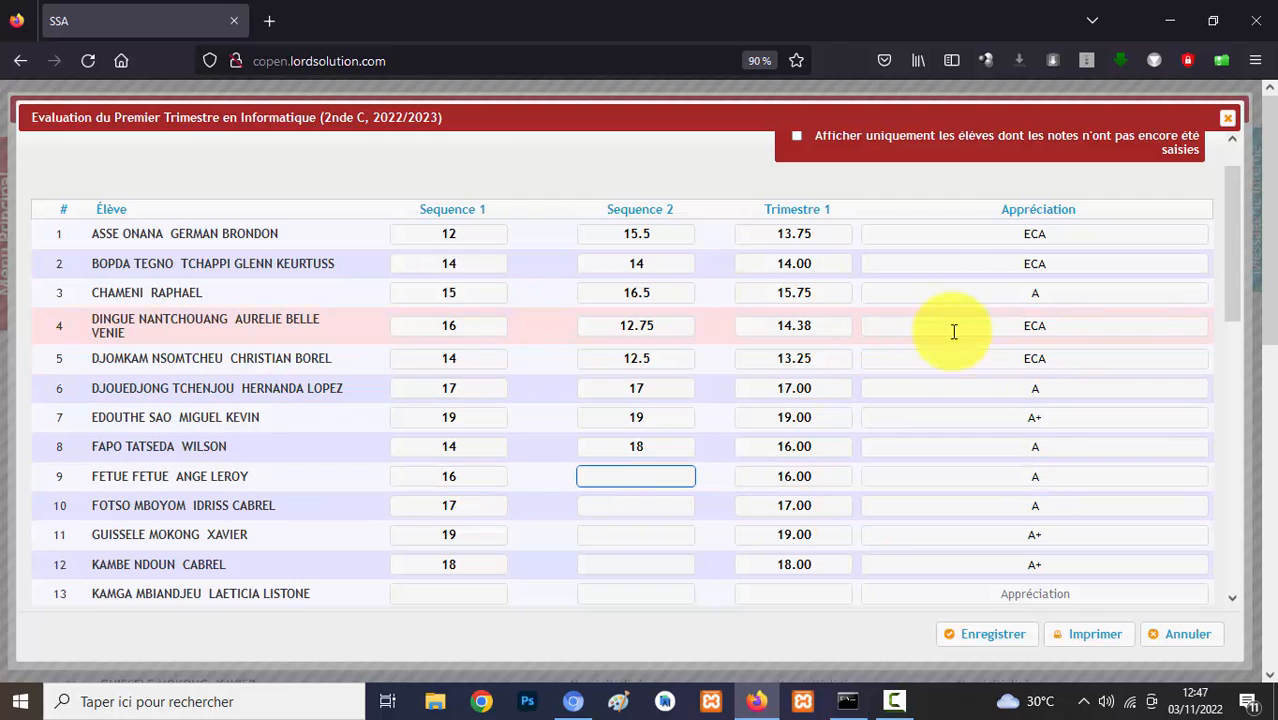
{"action": "left_click", "coordinate": [996, 645]}
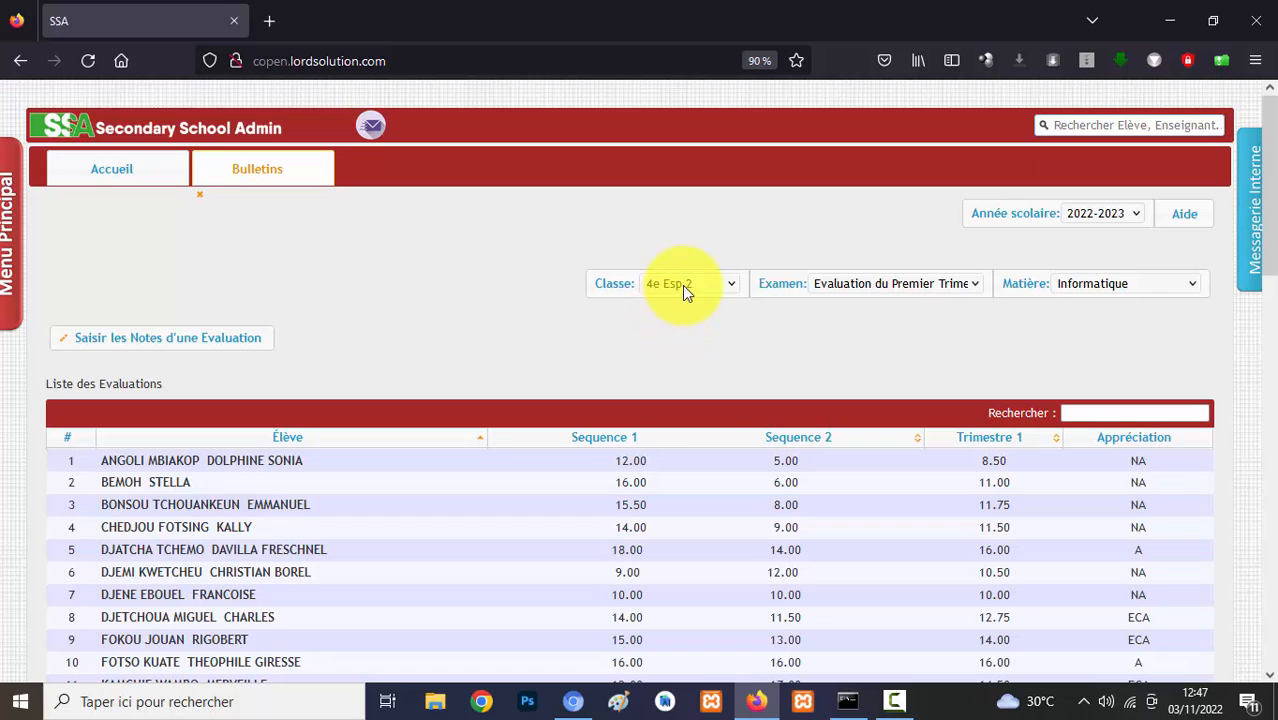
Display the Informatique evaluations of class 2nde C and review the saved Sequence 1 and Sequence 2 marks
{"action": "left_click", "coordinate": [684, 289]}
{"action": "left_click", "coordinate": [688, 374]}
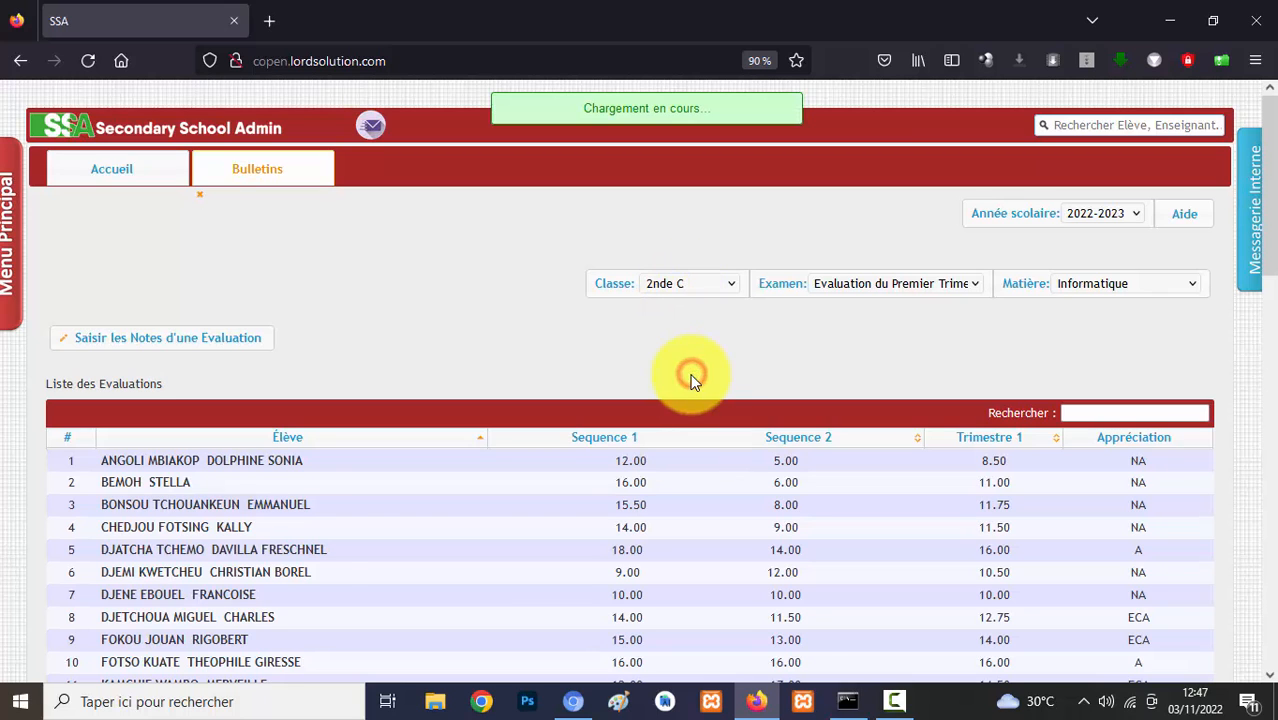
{"action": "scroll", "coordinate": [665, 502], "scroll_direction": "down", "scroll_amount": 2}
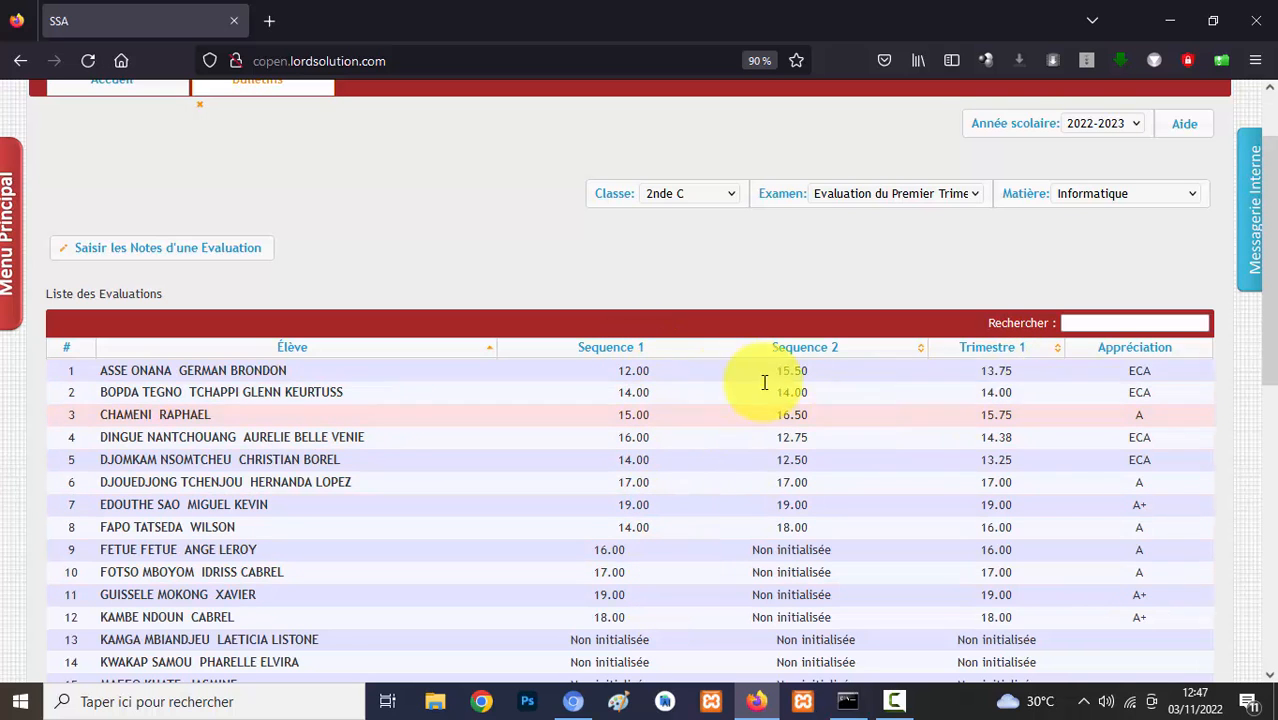
{"action": "scroll", "coordinate": [628, 480], "scroll_direction": "down", "scroll_amount": 3}
{"action": "scroll", "coordinate": [660, 420], "scroll_direction": "up", "scroll_amount": 3}
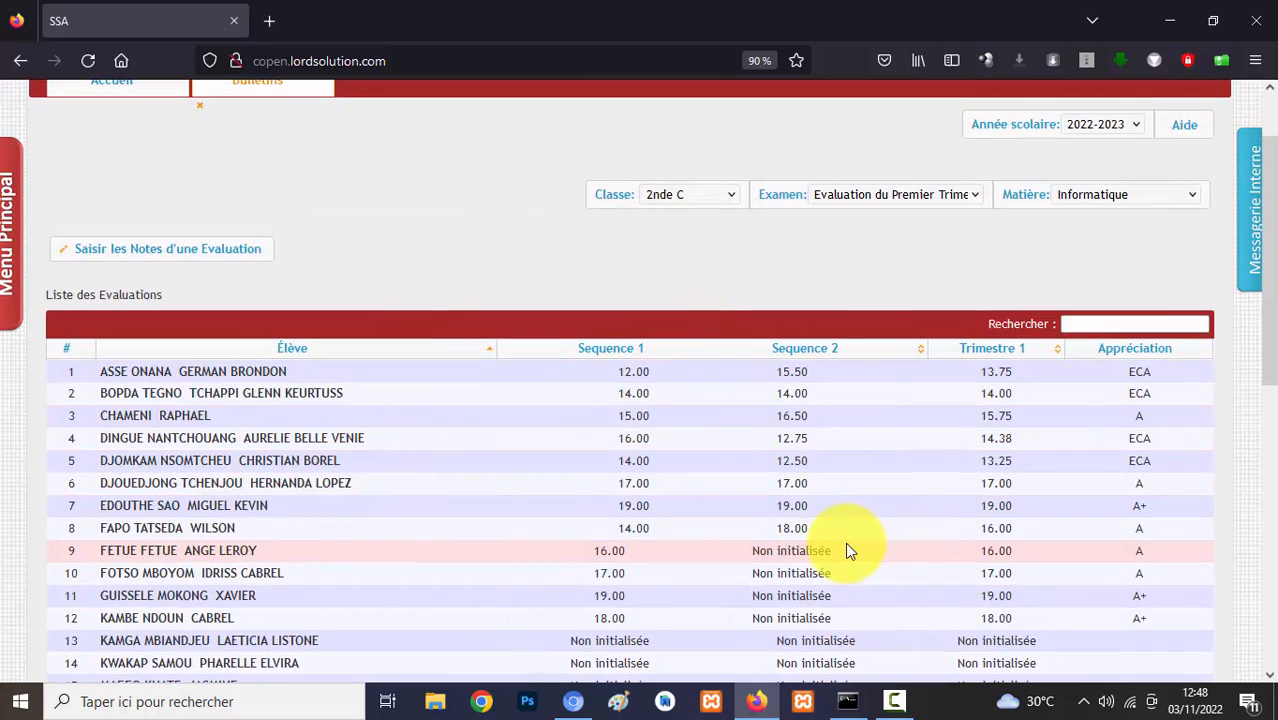
Switch the evaluation list to class Tle C with the subject Informatique under Matieres scientifiques
{"action": "scroll", "coordinate": [845, 542], "scroll_direction": "up", "scroll_amount": 1}
{"action": "left_click", "coordinate": [688, 284]}
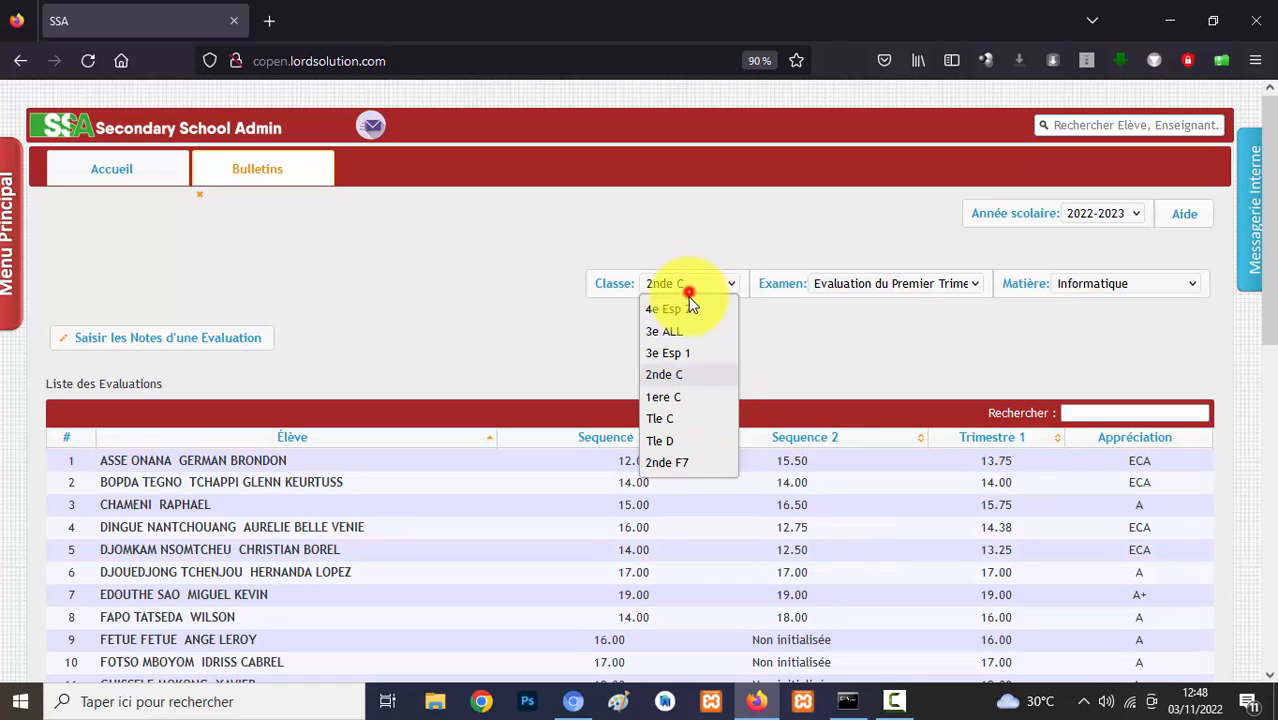
{"action": "left_click", "coordinate": [713, 418]}
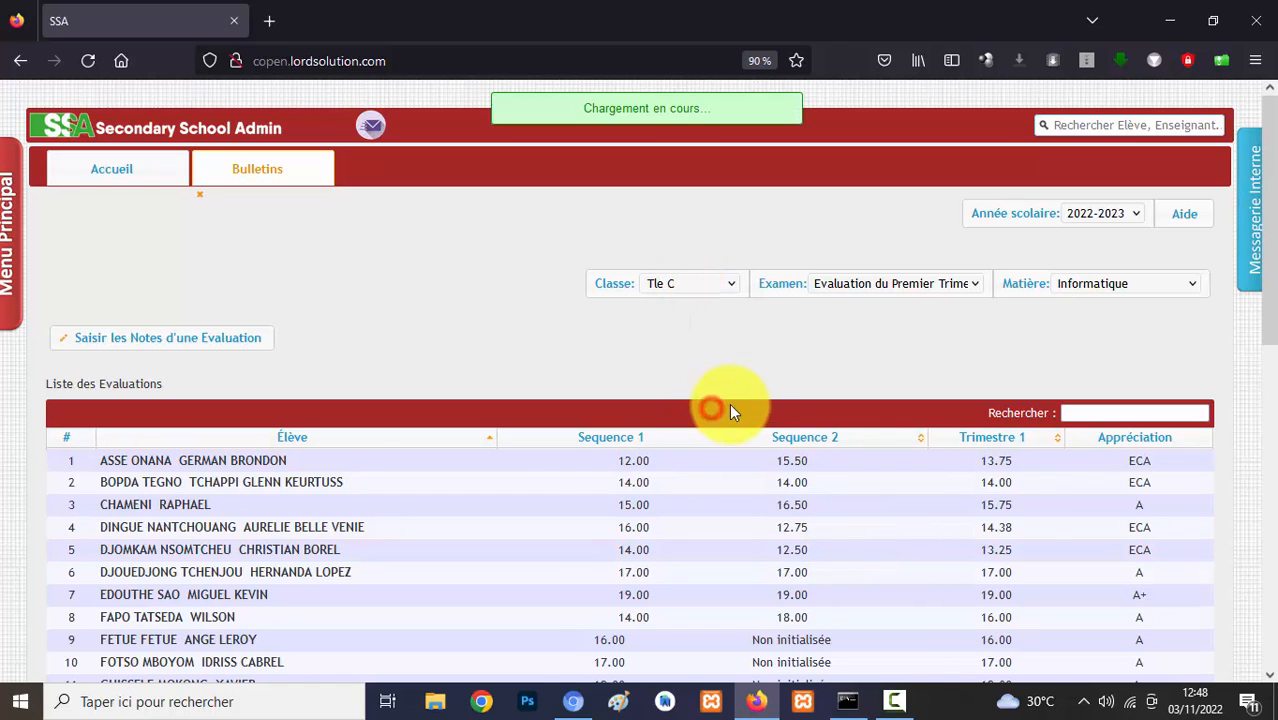
{"action": "left_click", "coordinate": [1128, 289]}
{"action": "left_click", "coordinate": [1111, 333]}
{"action": "left_click", "coordinate": [1128, 289]}
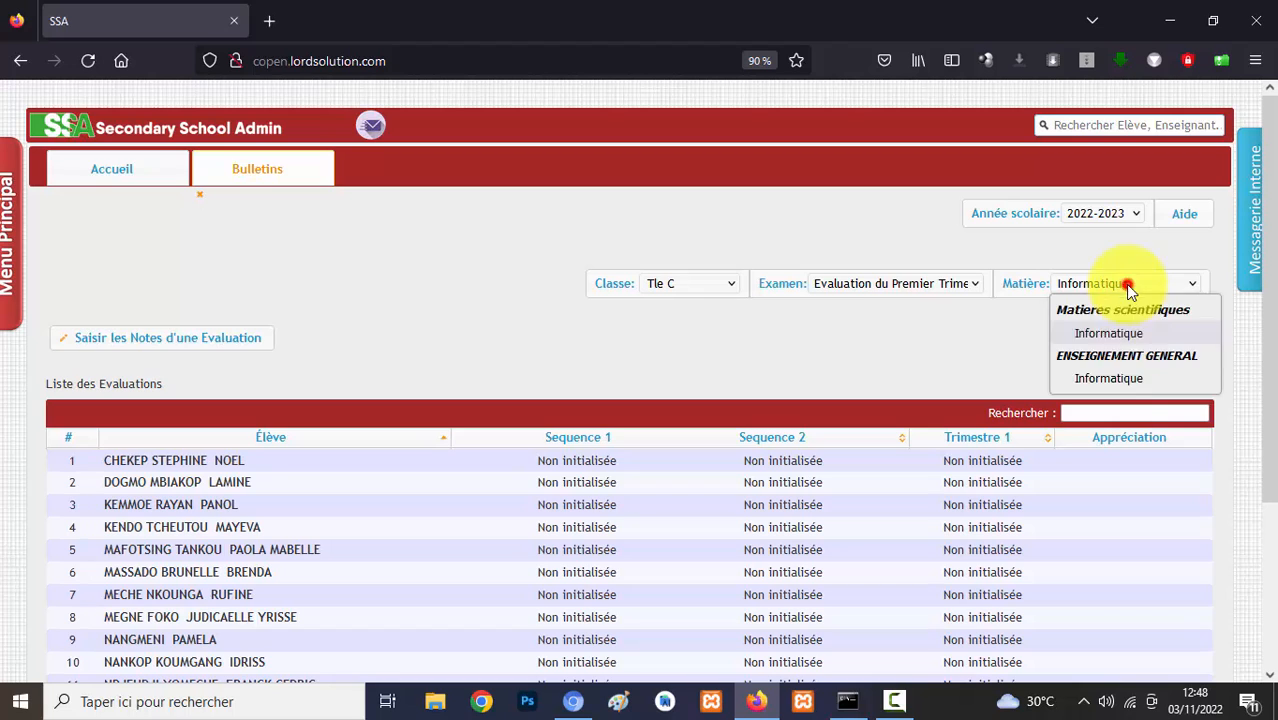
{"action": "left_click", "coordinate": [1131, 333]}
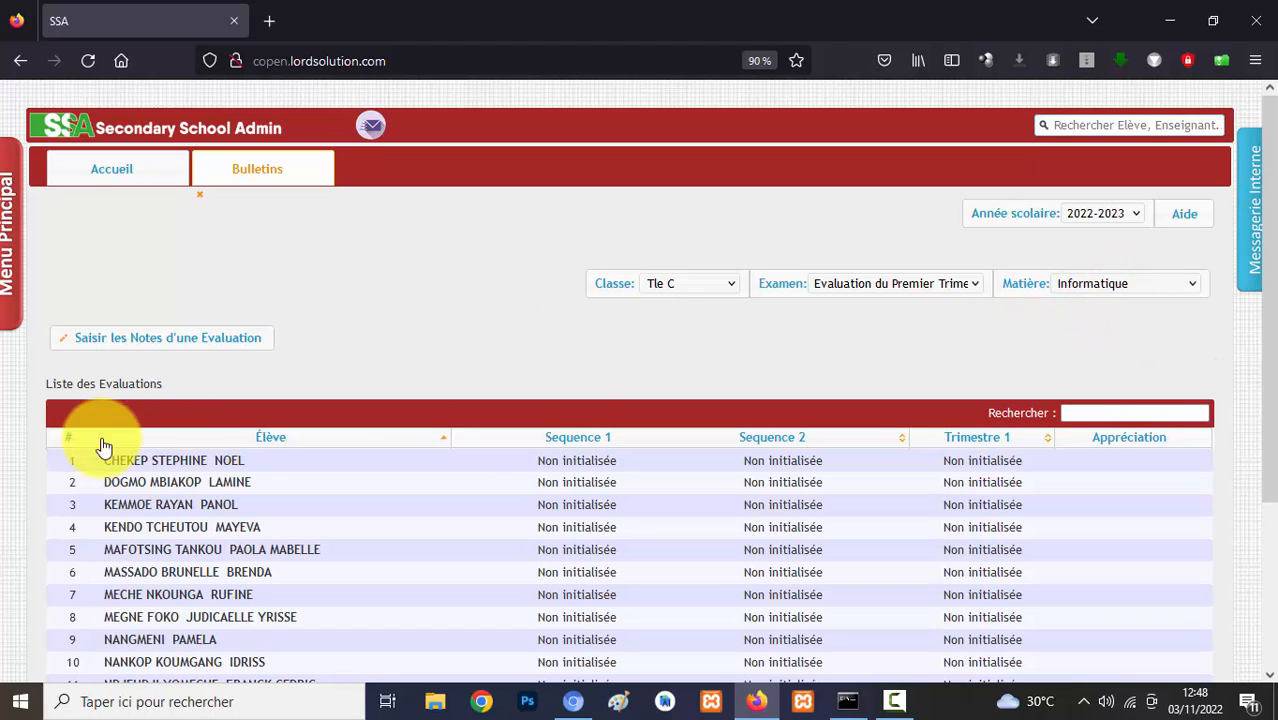
View the first-term Informatique mark-entry grid for class Tle C and close it without entering any marks
{"action": "left_click", "coordinate": [161, 345]}
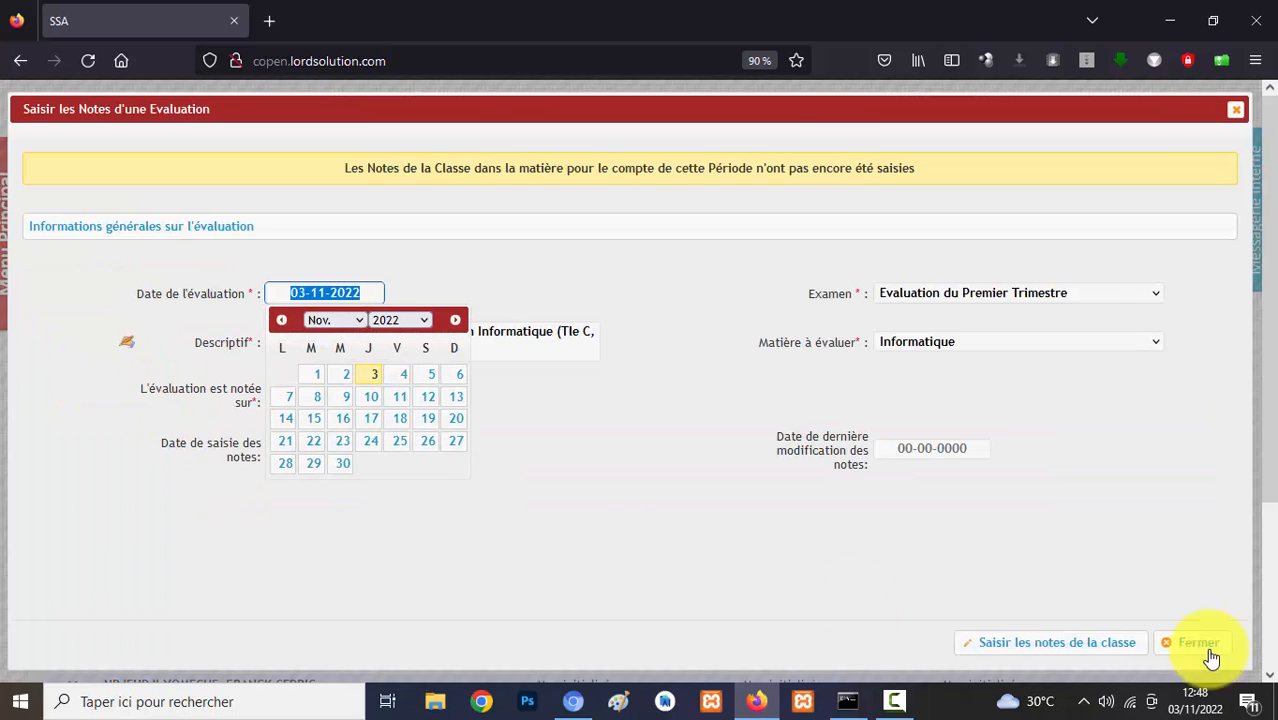
{"action": "left_click", "coordinate": [1100, 648]}
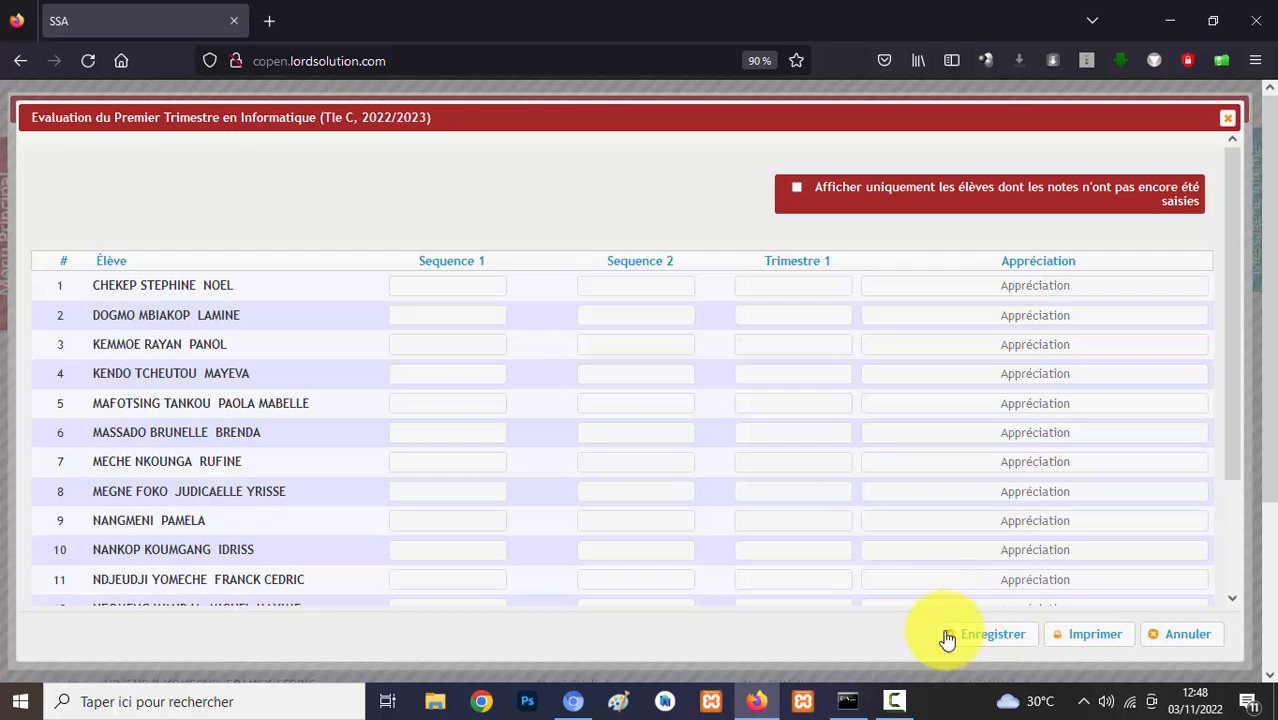
{"action": "left_click", "coordinate": [1199, 646]}
{"action": "left_click", "coordinate": [1232, 116]}
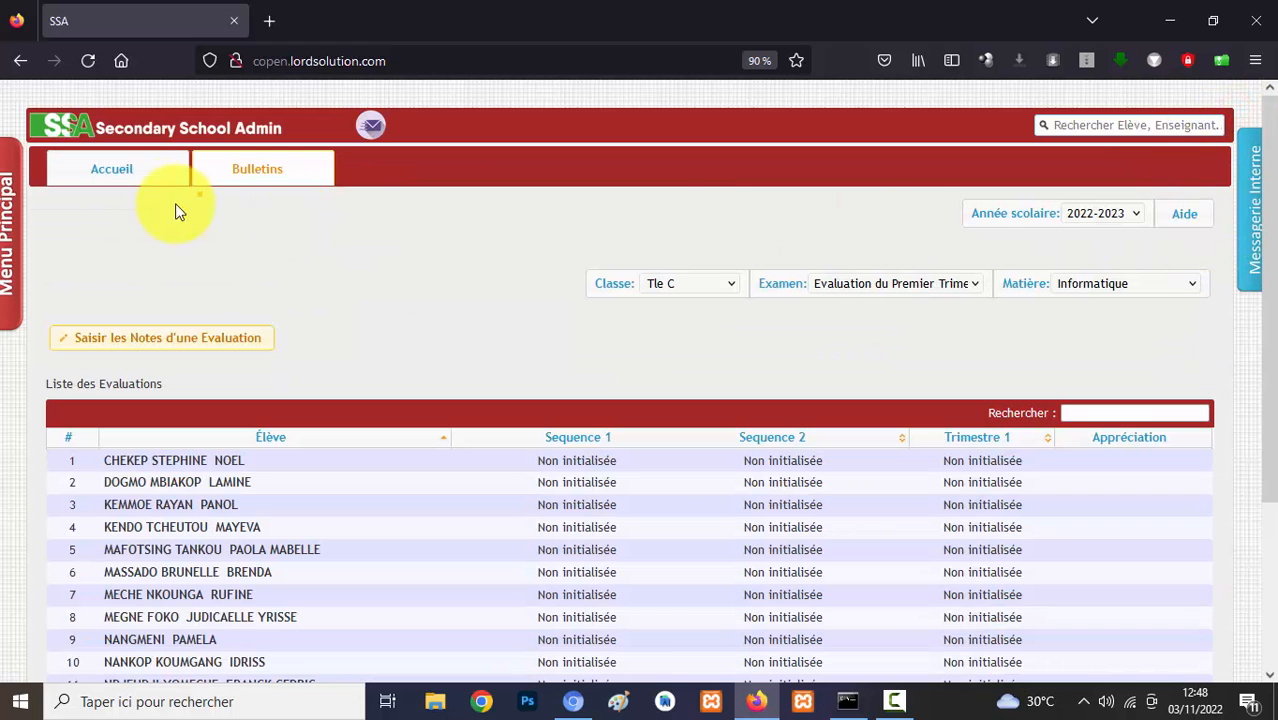
Return to the home page and log out of the teacher account
{"action": "left_click", "coordinate": [141, 168]}
{"action": "left_click", "coordinate": [896, 215]}
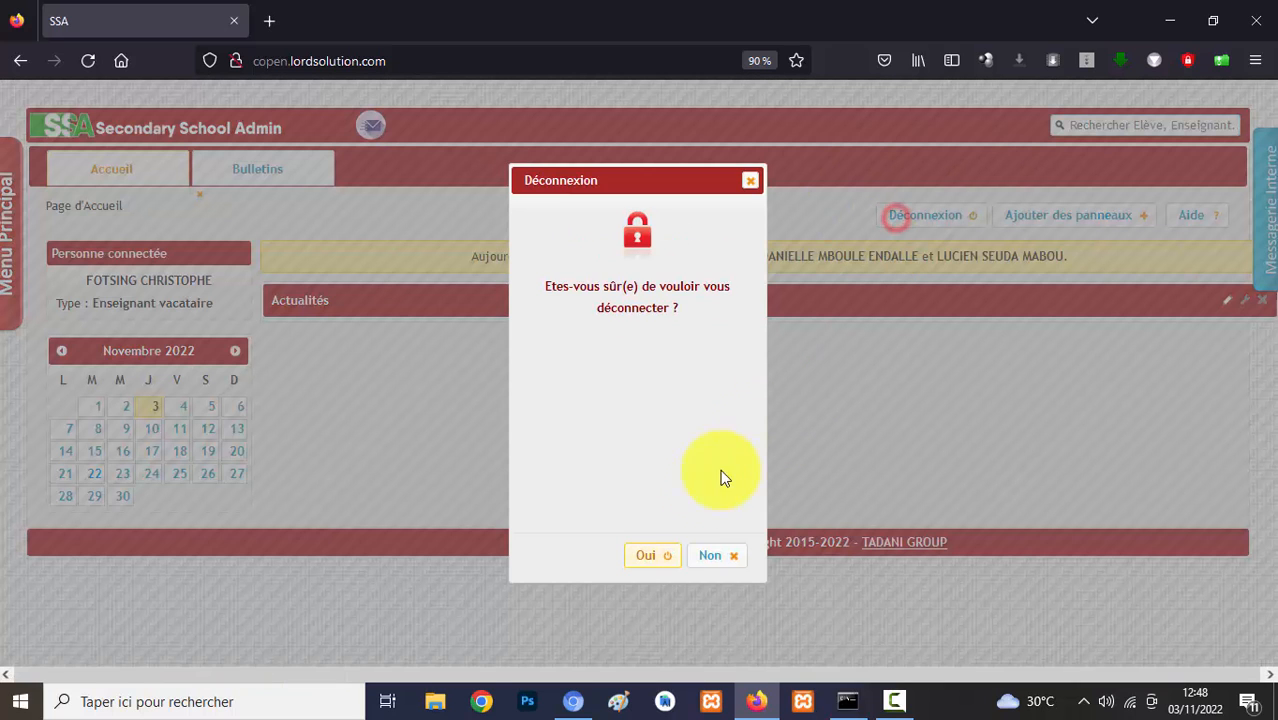
{"action": "left_click", "coordinate": [713, 556]}
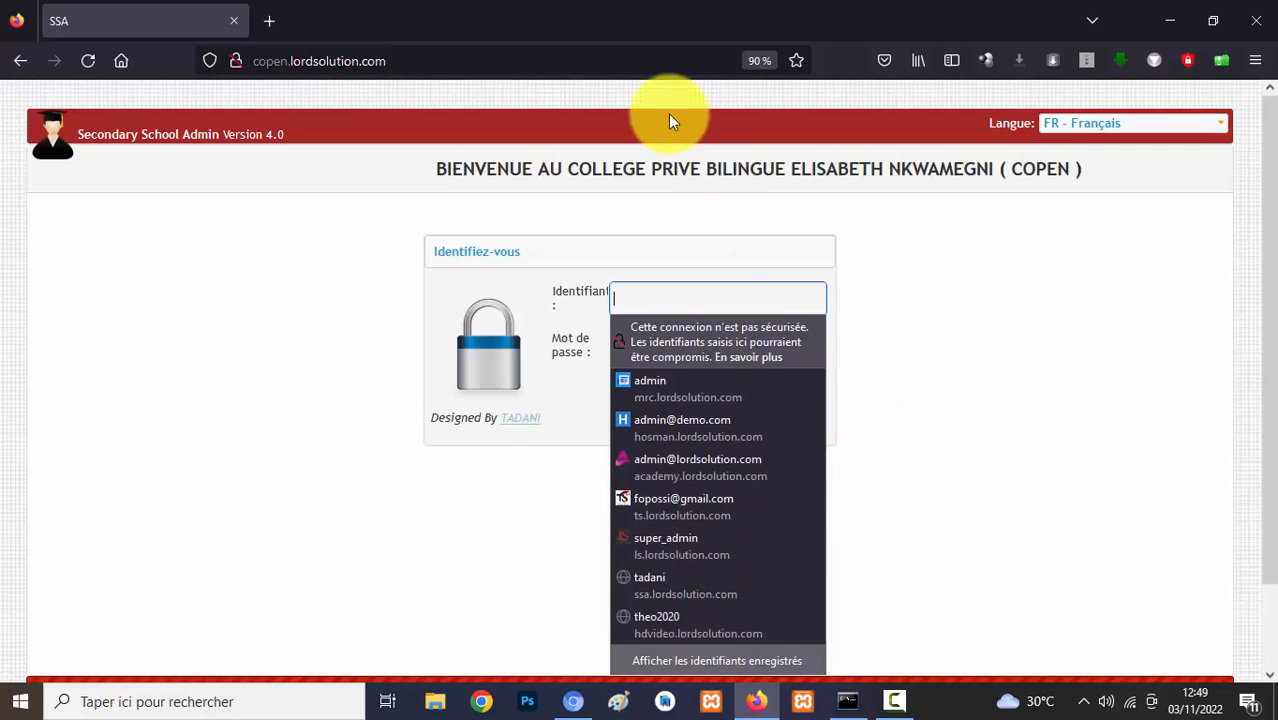
Sign in with the other teacher's username and account password, and decline saving the login in the browser
{"action": "left_click", "coordinate": [683, 298]}
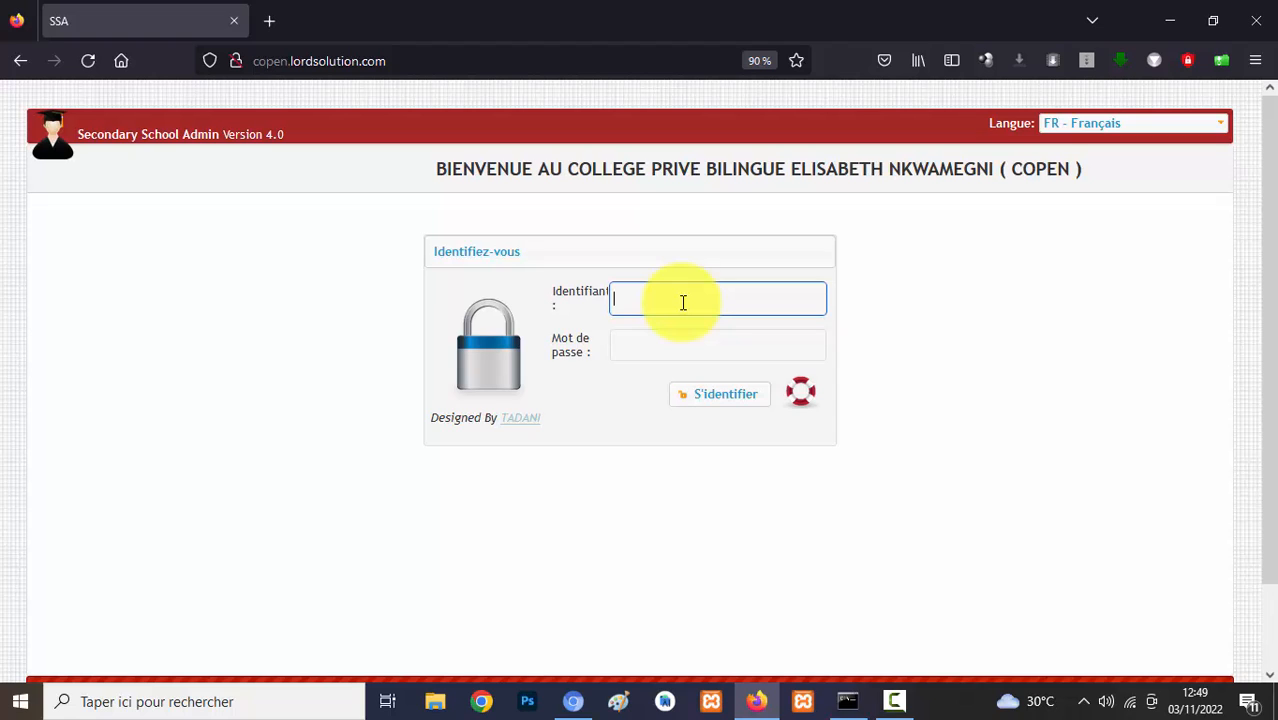
{"action": "type", "text": "CHAP"}
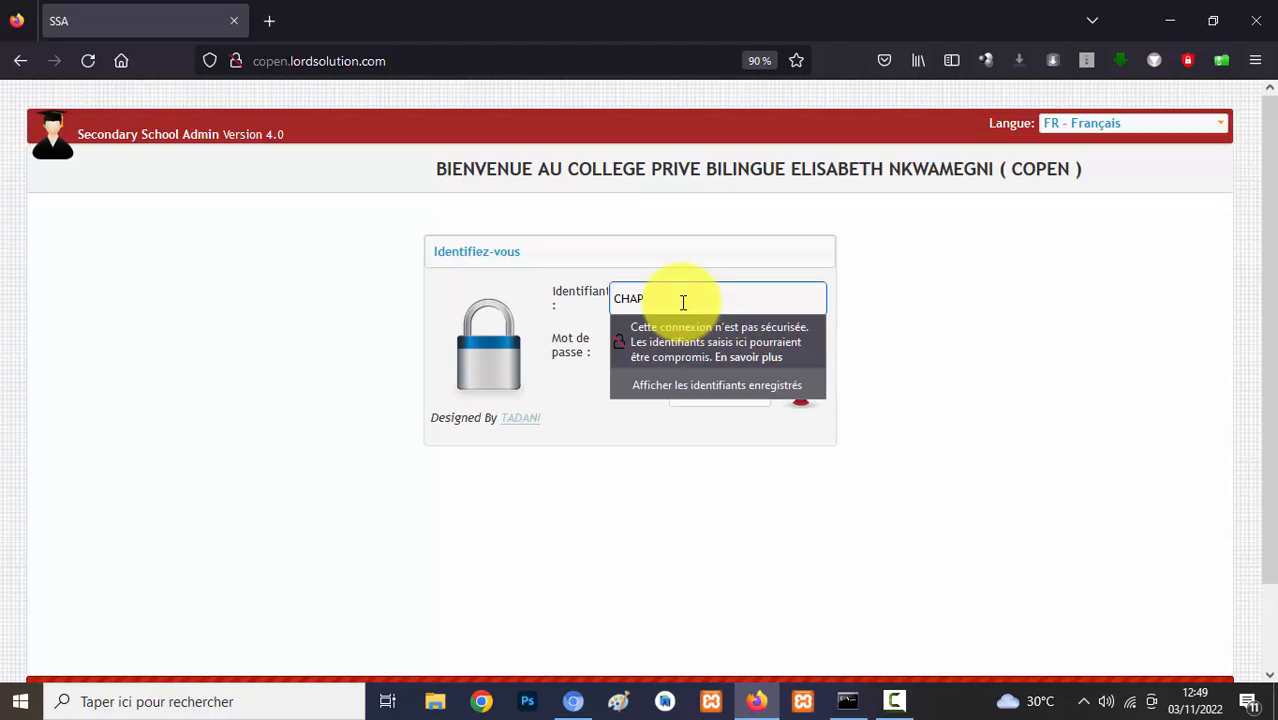
{"action": "type", "text": "DIEU"}
{"action": "key", "text": "Tab"}
{"action": "type", "text": "•"}
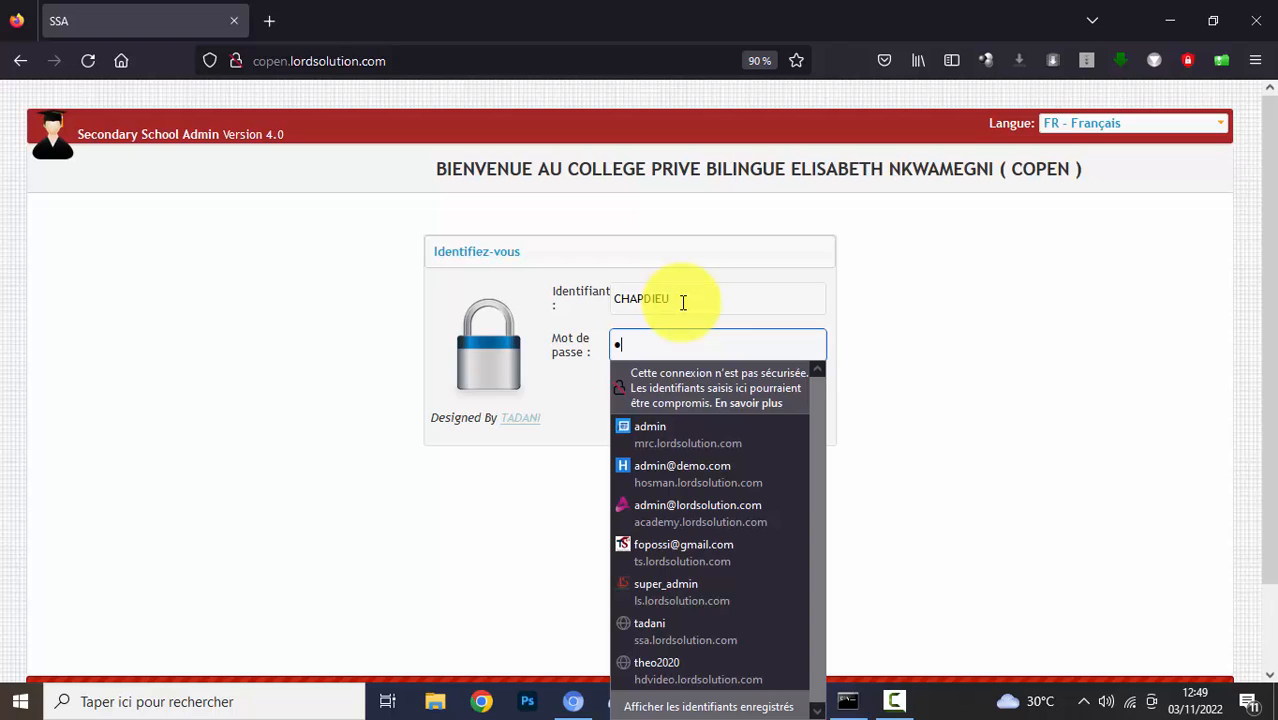
{"action": "type", "text": "••"}
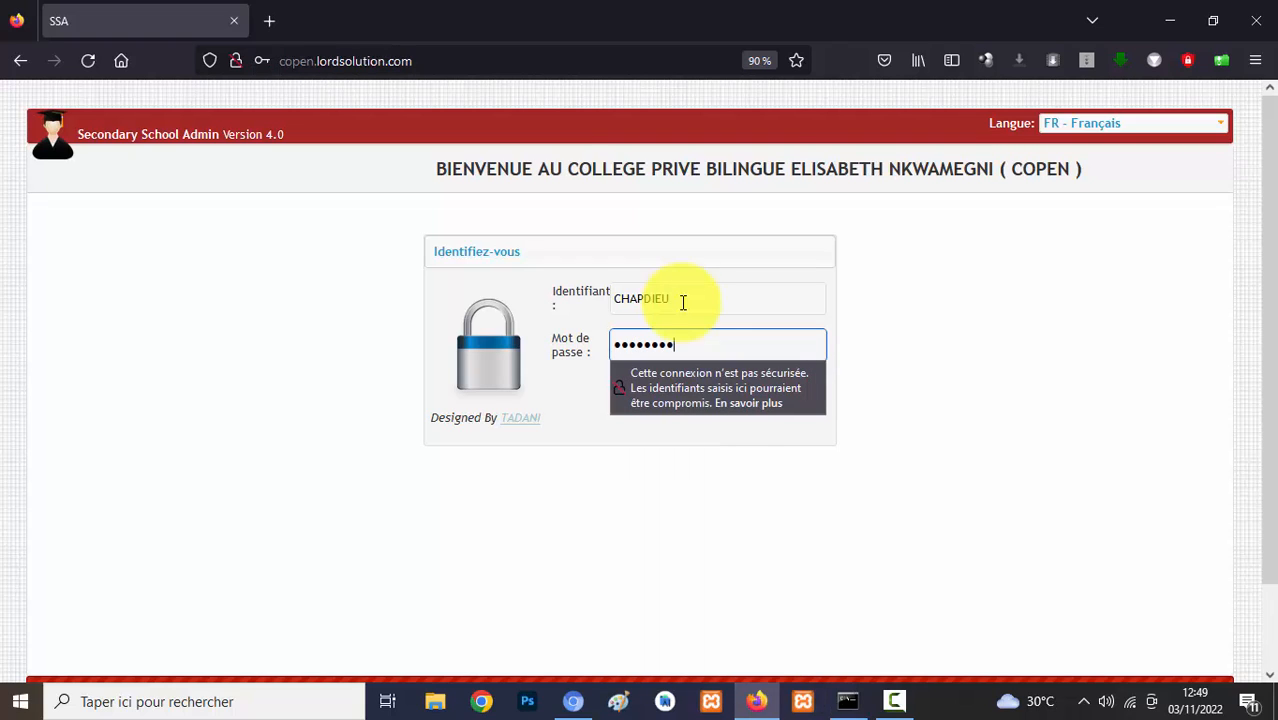
{"action": "key", "text": "Return"}
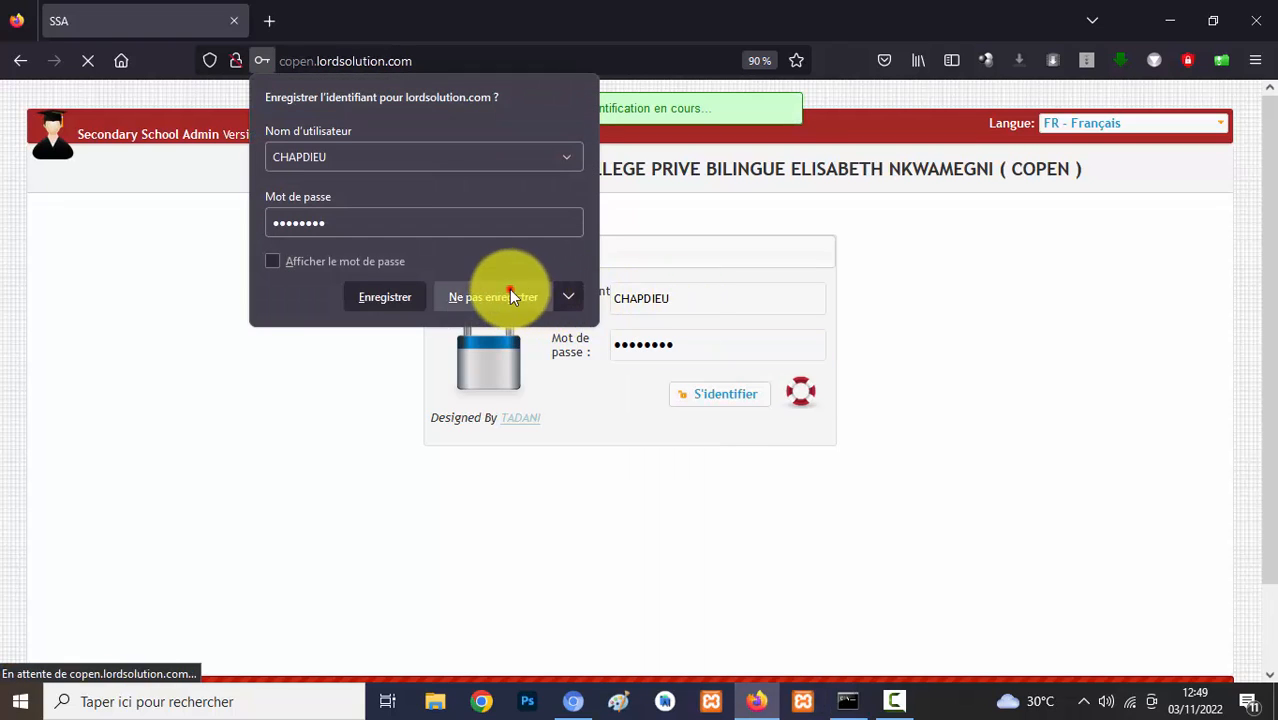
{"action": "left_click", "coordinate": [510, 295]}
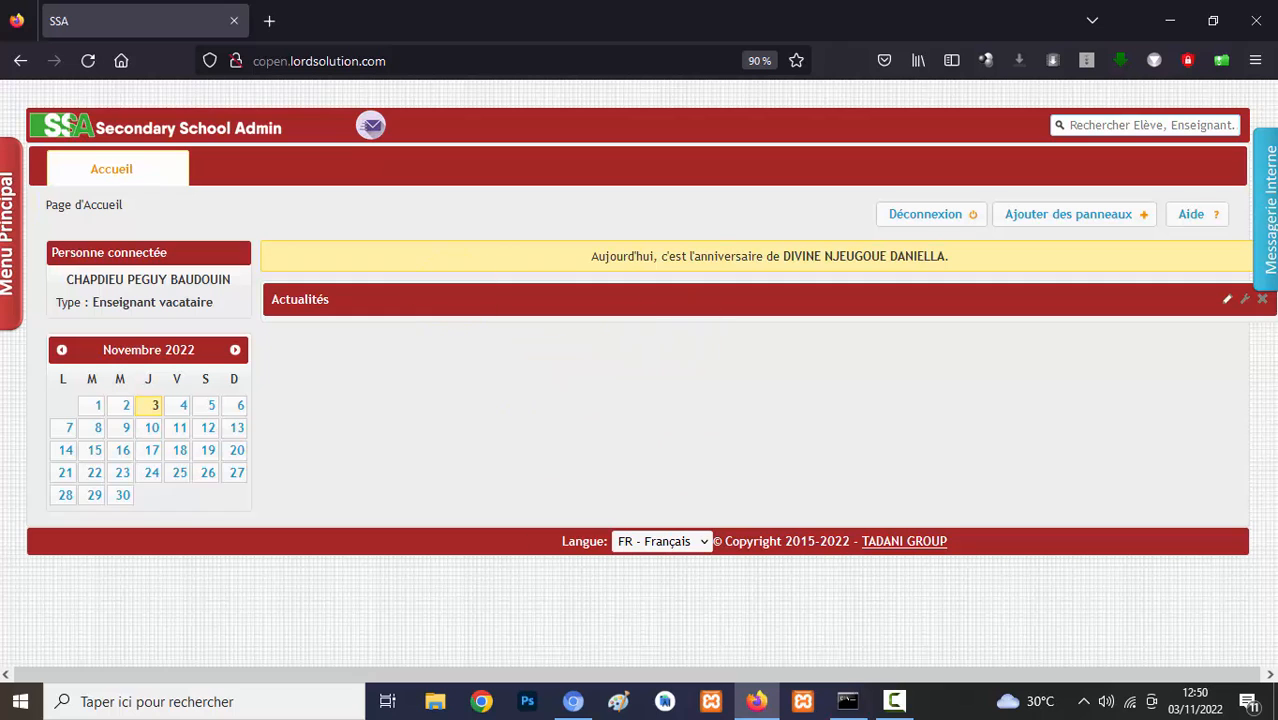
Open the Bulletins module and check which classes and subjects this teacher can select
{"action": "left_click", "coordinate": [9, 246]}
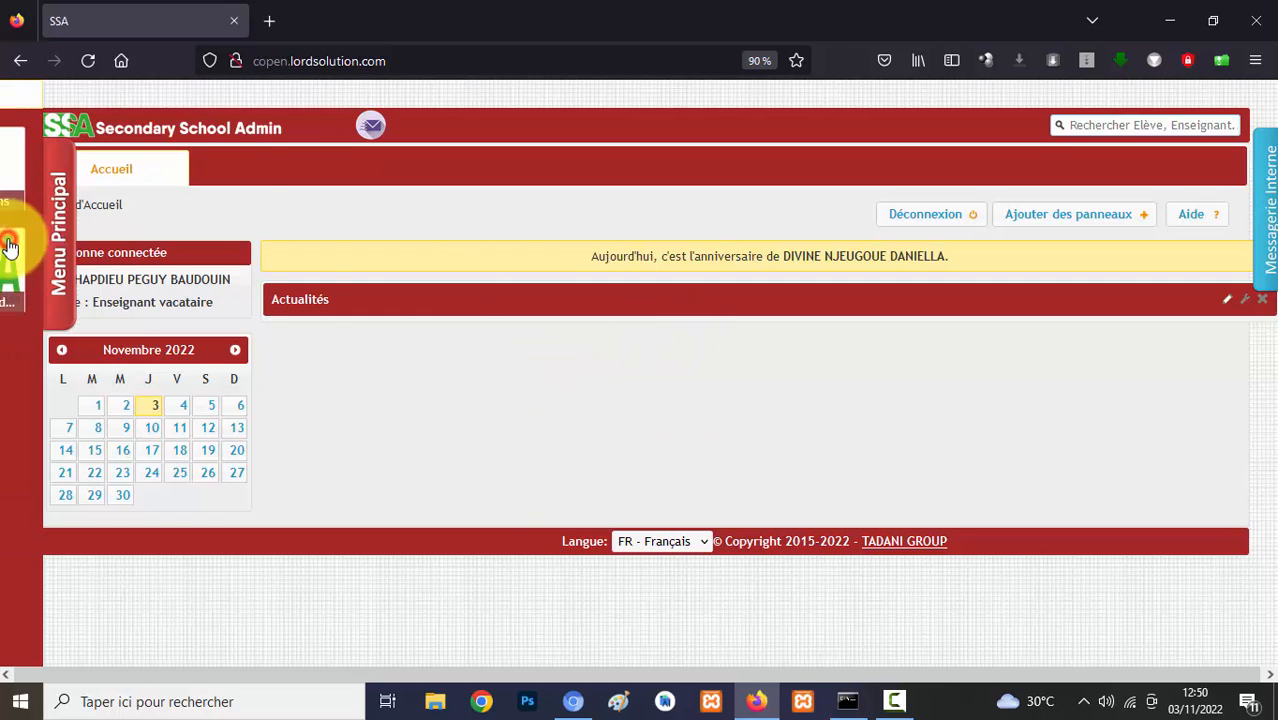
{"action": "left_click", "coordinate": [244, 168]}
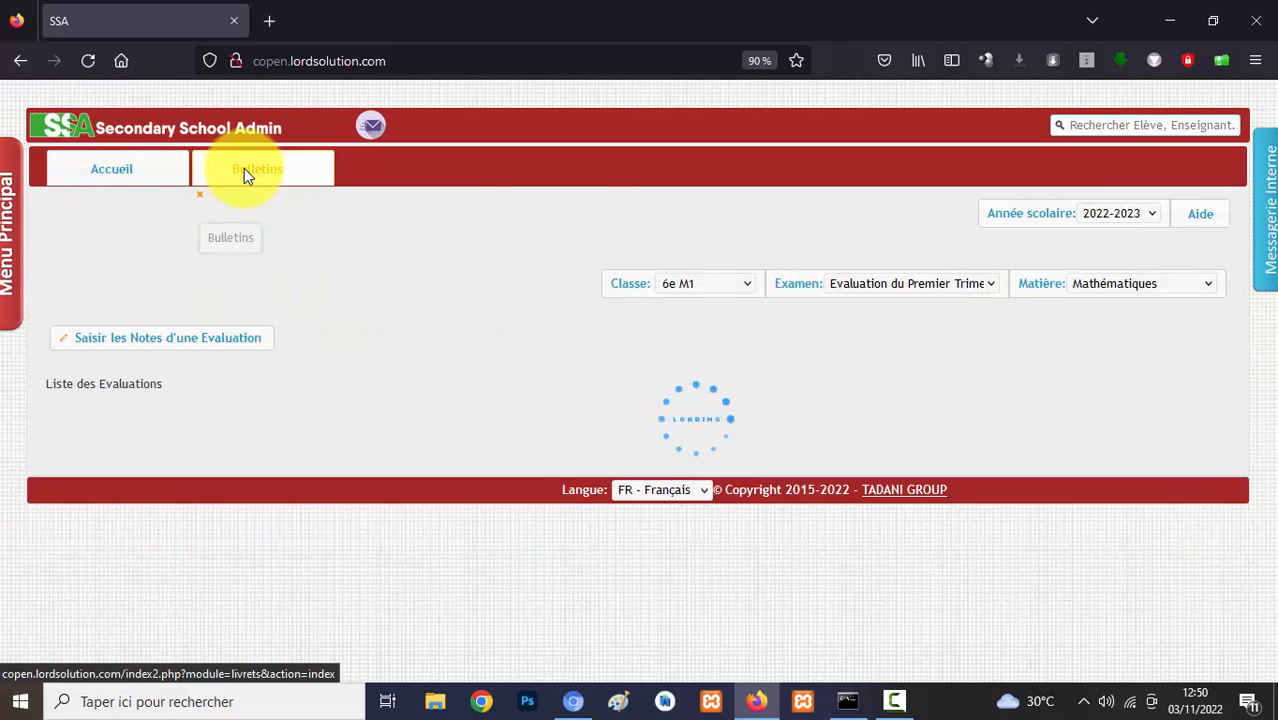
{"action": "left_click", "coordinate": [739, 290]}
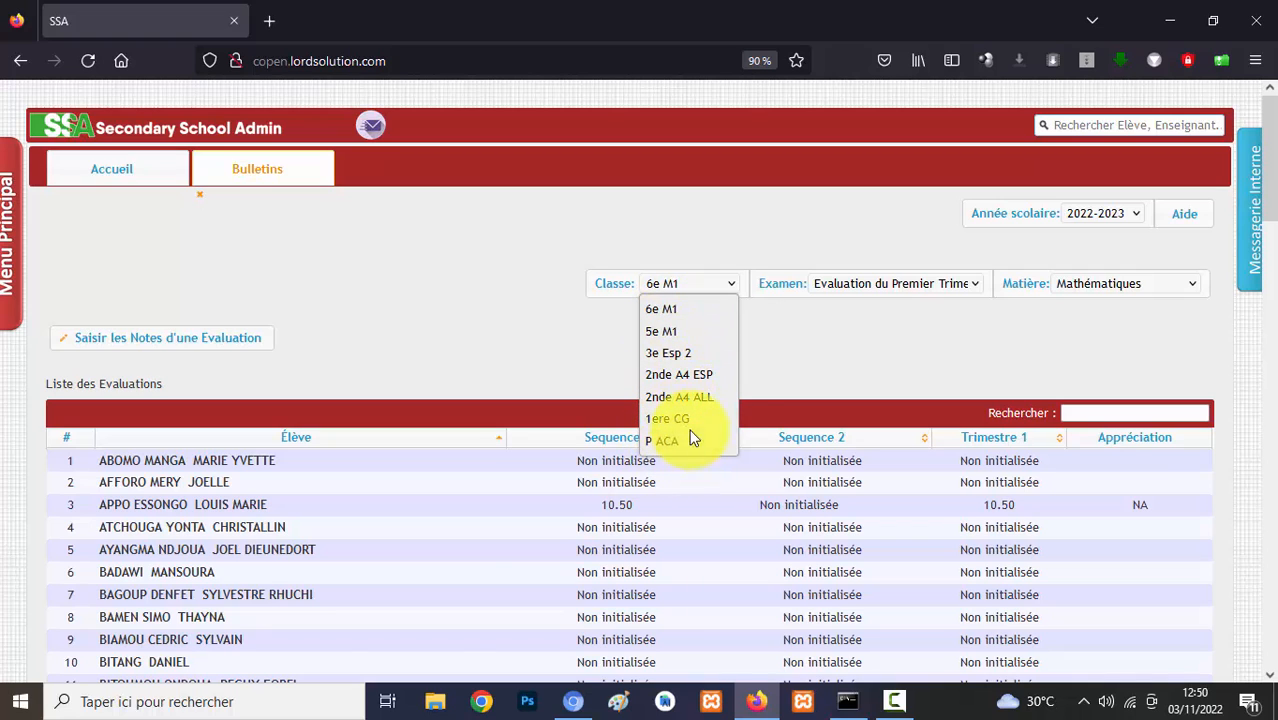
{"action": "left_click", "coordinate": [1133, 285]}
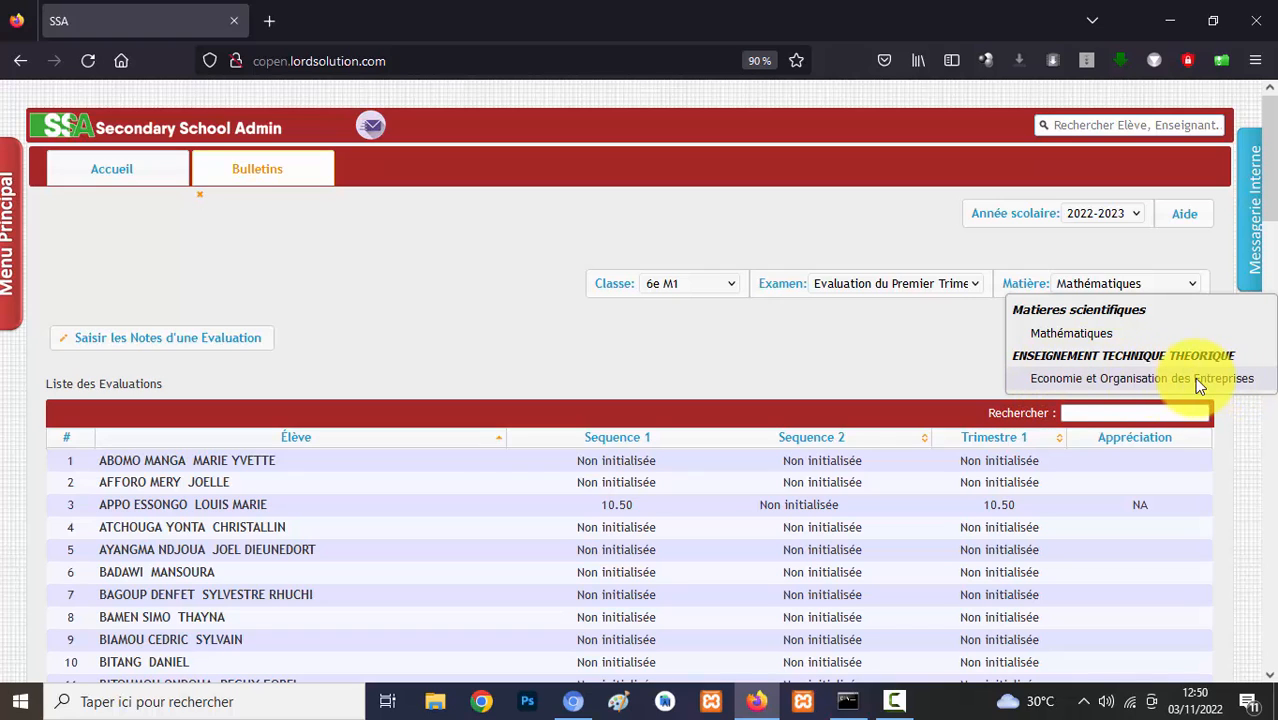
Display the first-term evaluation list for class 1ere CG with the subject Economie et Organisation des Entreprises
{"action": "left_click", "coordinate": [685, 288]}
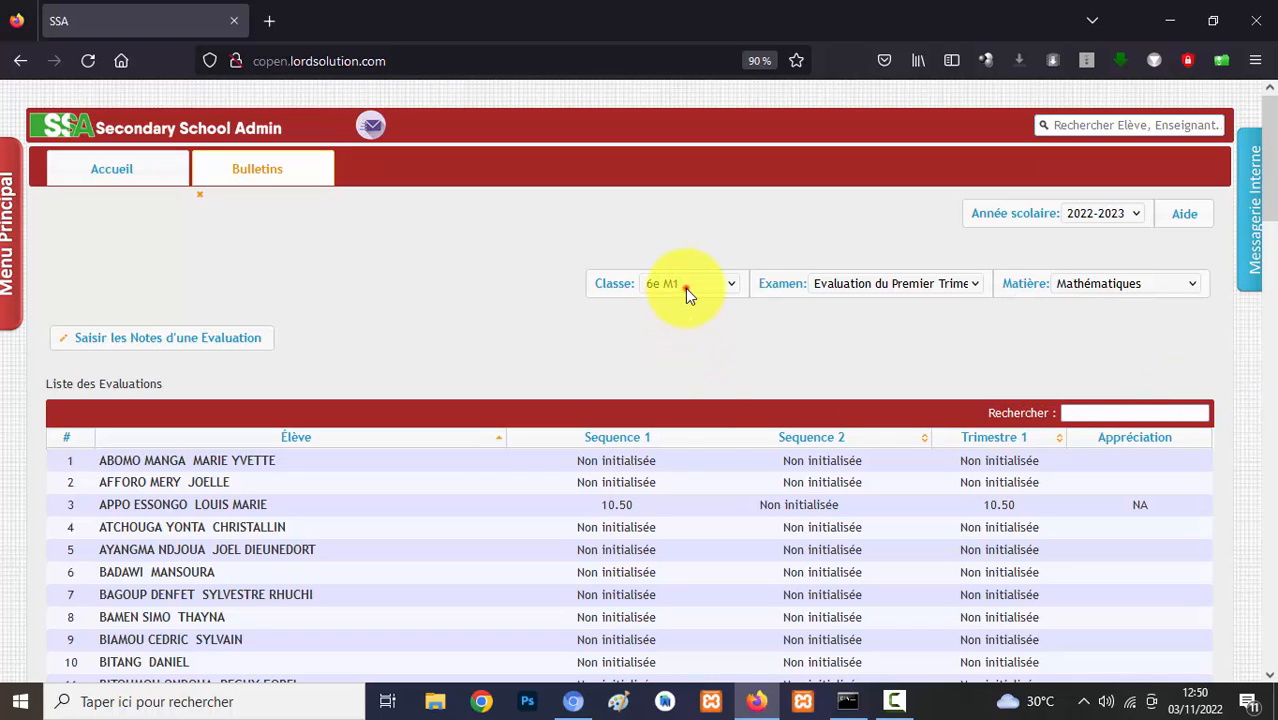
{"action": "left_click", "coordinate": [685, 288]}
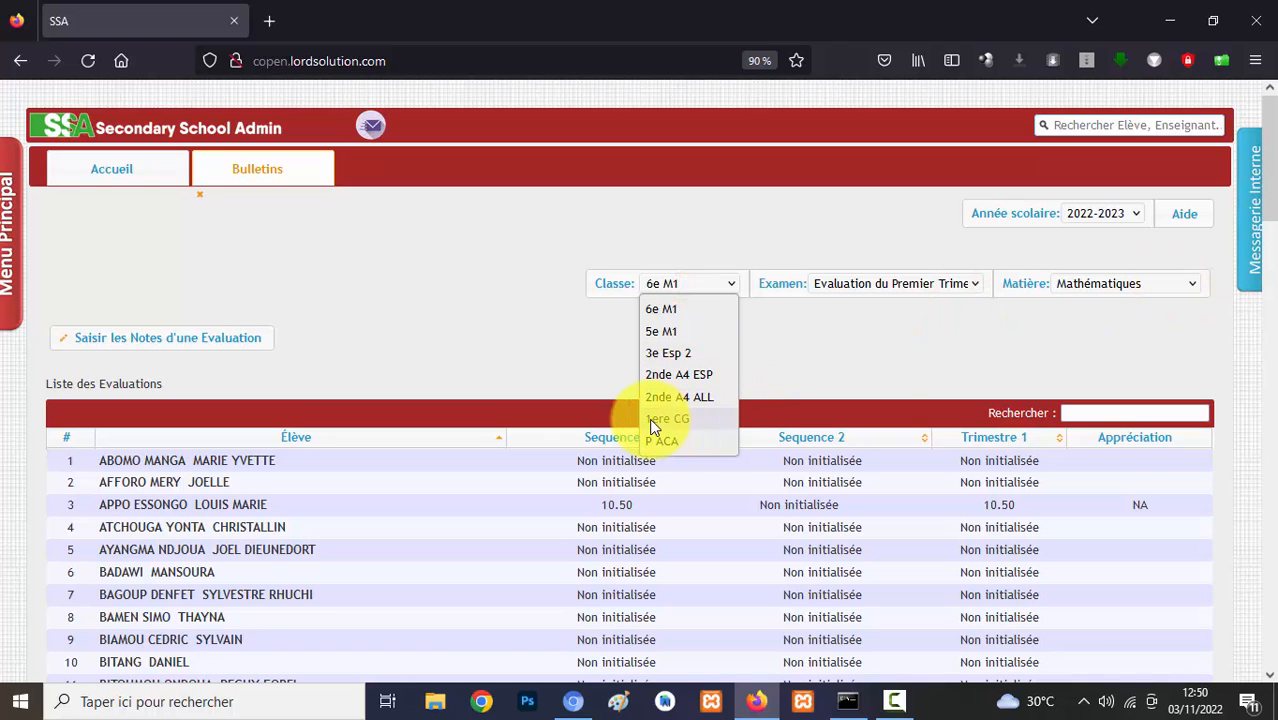
{"action": "left_click", "coordinate": [651, 421]}
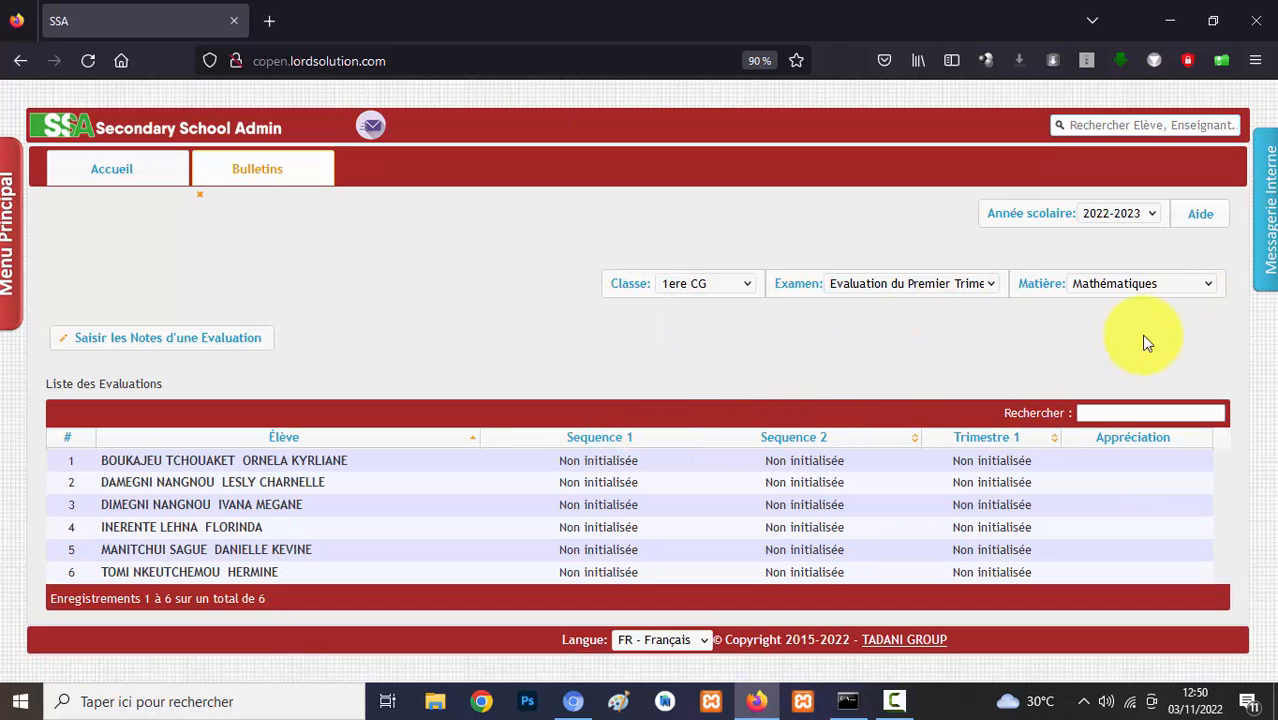
{"action": "left_click", "coordinate": [1130, 285]}
{"action": "left_click", "coordinate": [1110, 378]}
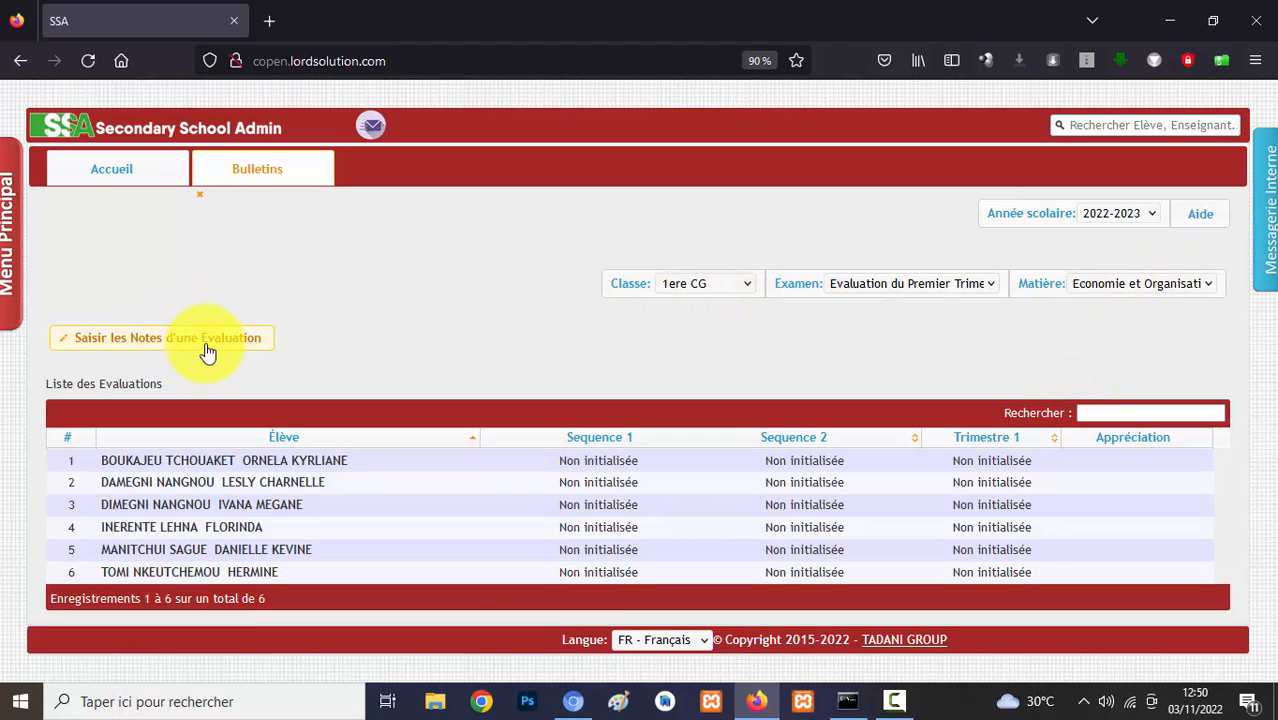
View the evaluation list of class P ACA and return to class 6e M1 with the subject Mathématiques
{"action": "left_click", "coordinate": [699, 283]}
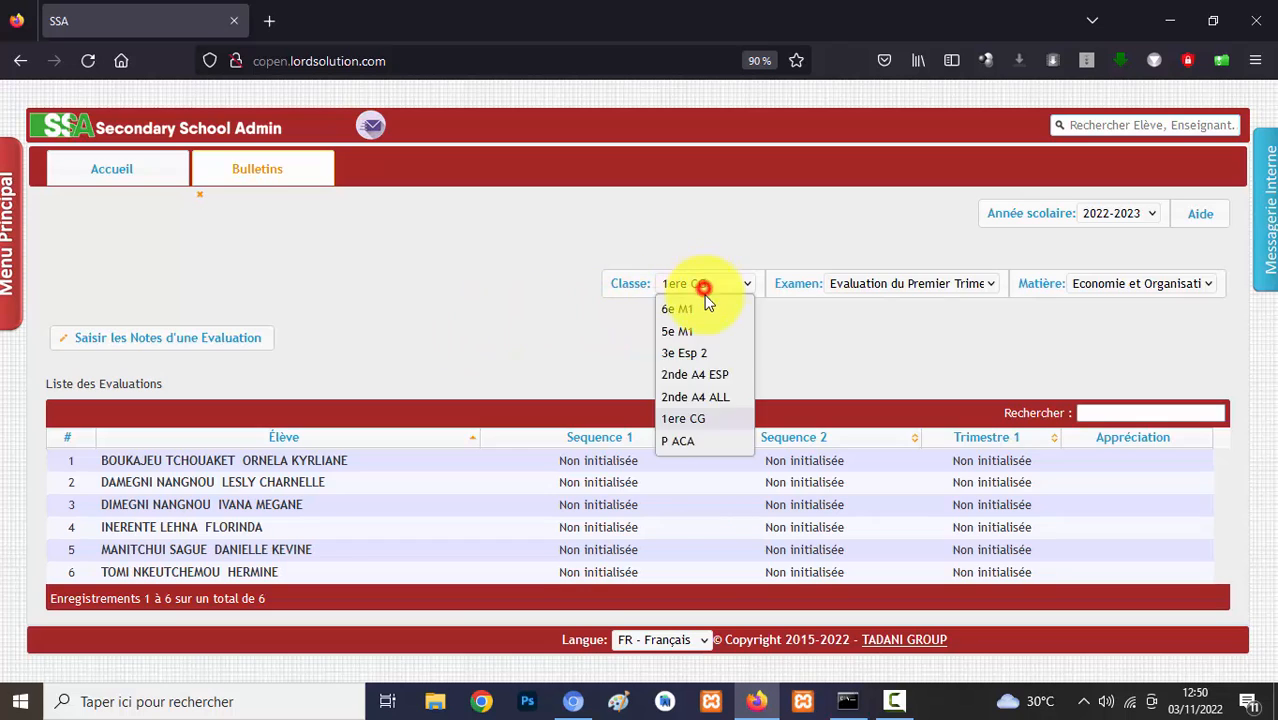
{"action": "left_click", "coordinate": [686, 439]}
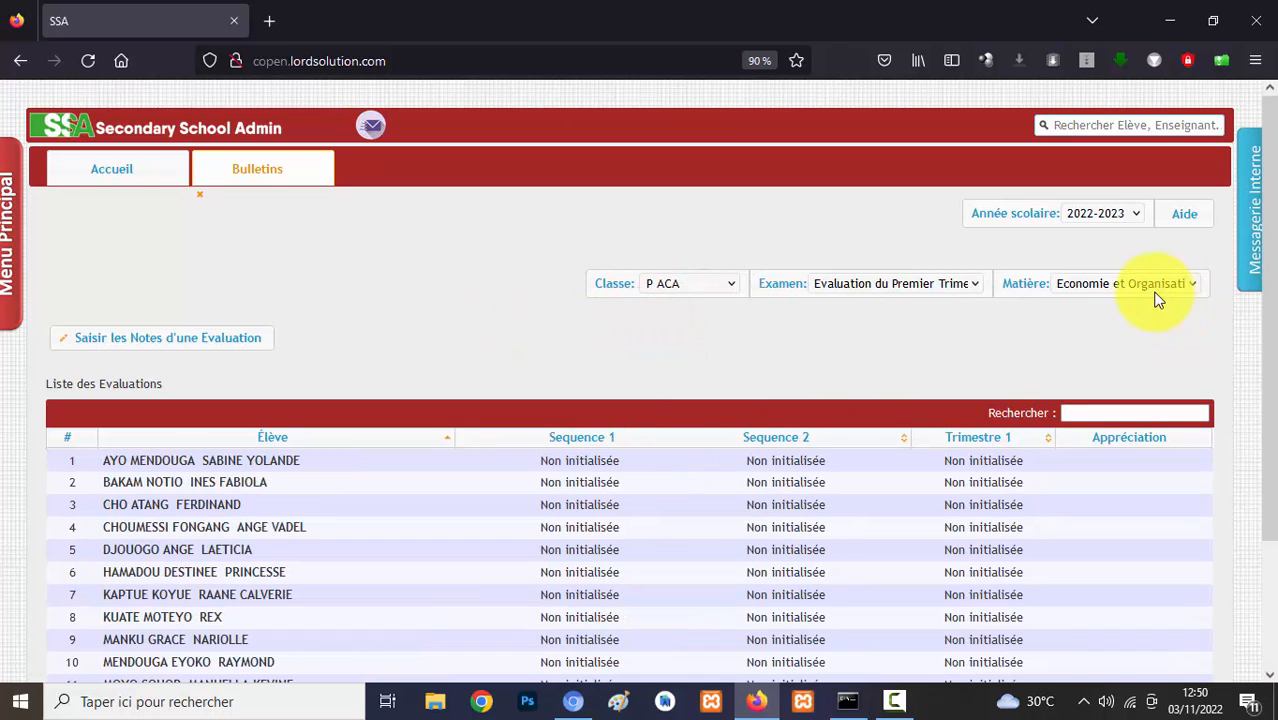
{"action": "left_click", "coordinate": [685, 283]}
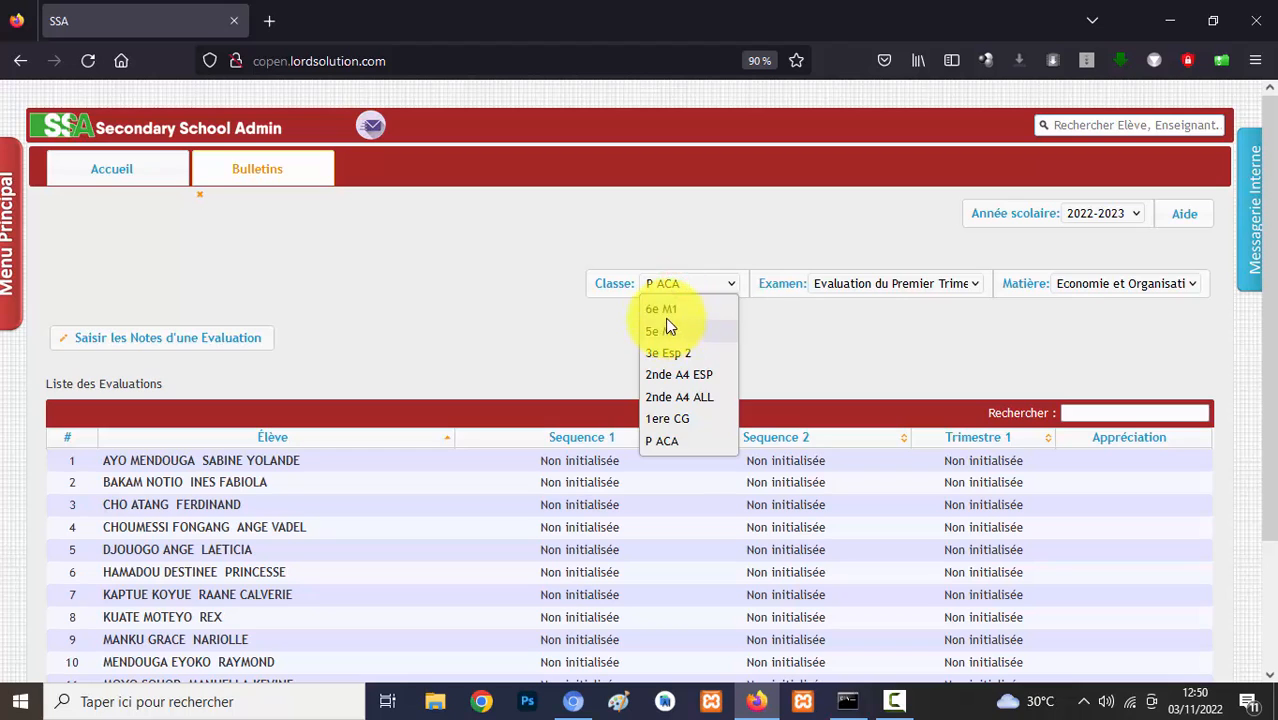
{"action": "left_click", "coordinate": [667, 321]}
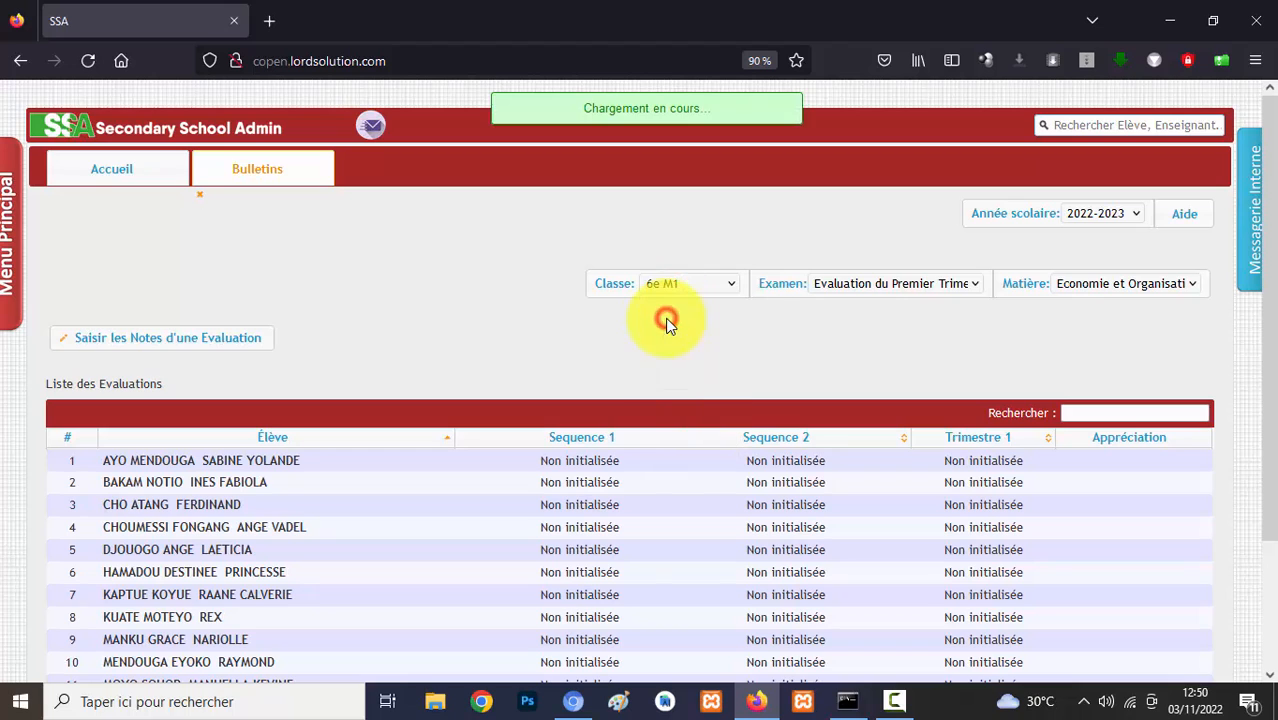
{"action": "left_click", "coordinate": [1155, 288]}
{"action": "left_click", "coordinate": [1116, 345]}
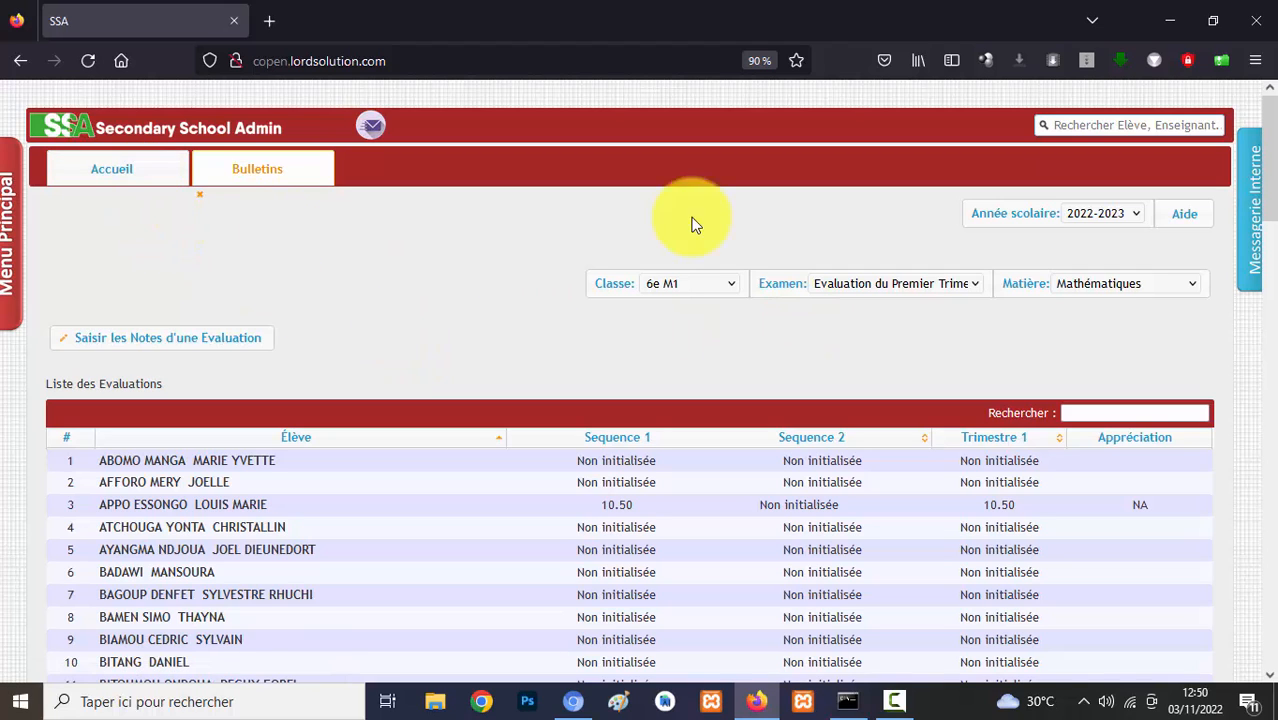
Return to the home page and log out of this second teacher account, confirming the disconnection
{"action": "left_click", "coordinate": [127, 181]}
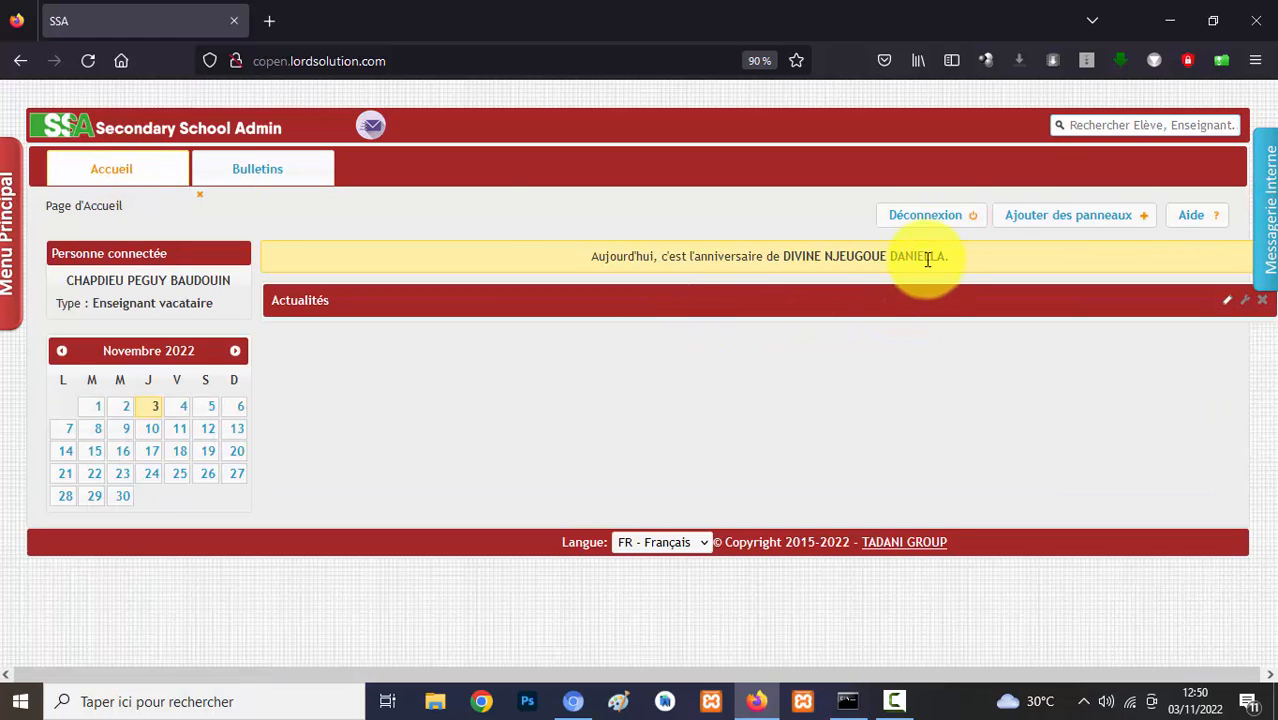
{"action": "left_click", "coordinate": [938, 220]}
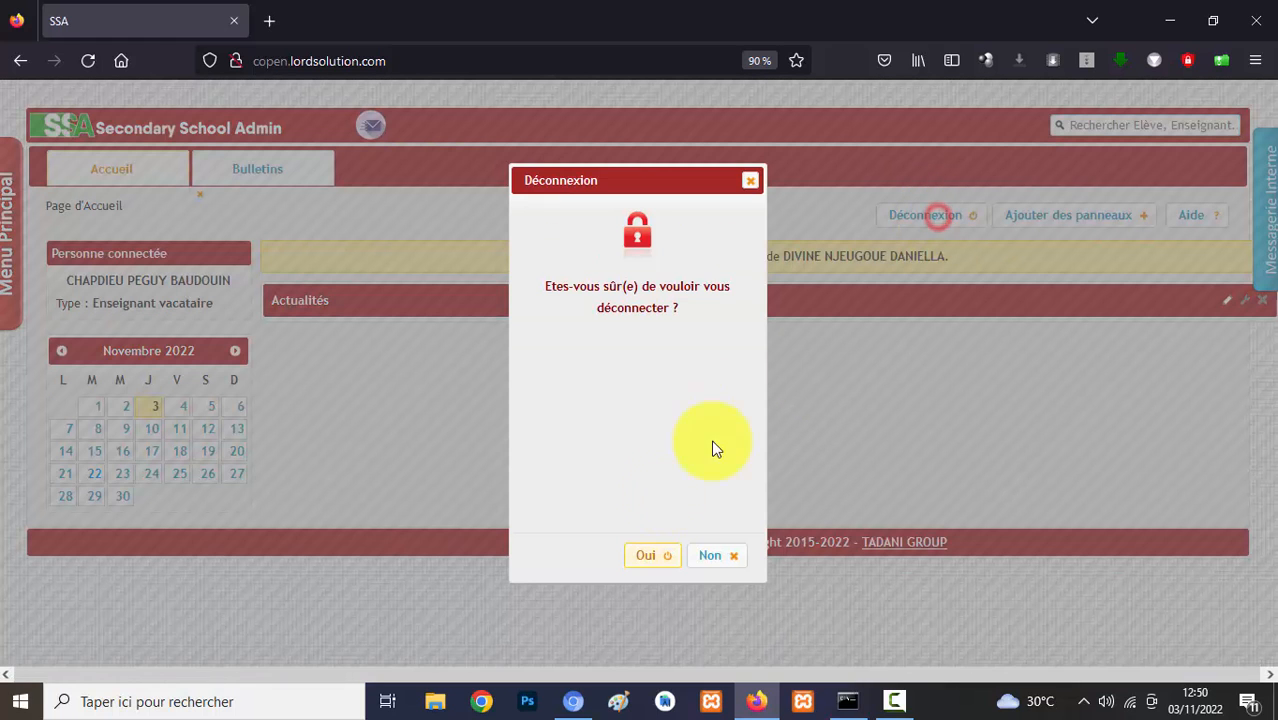
{"action": "left_click", "coordinate": [650, 557]}
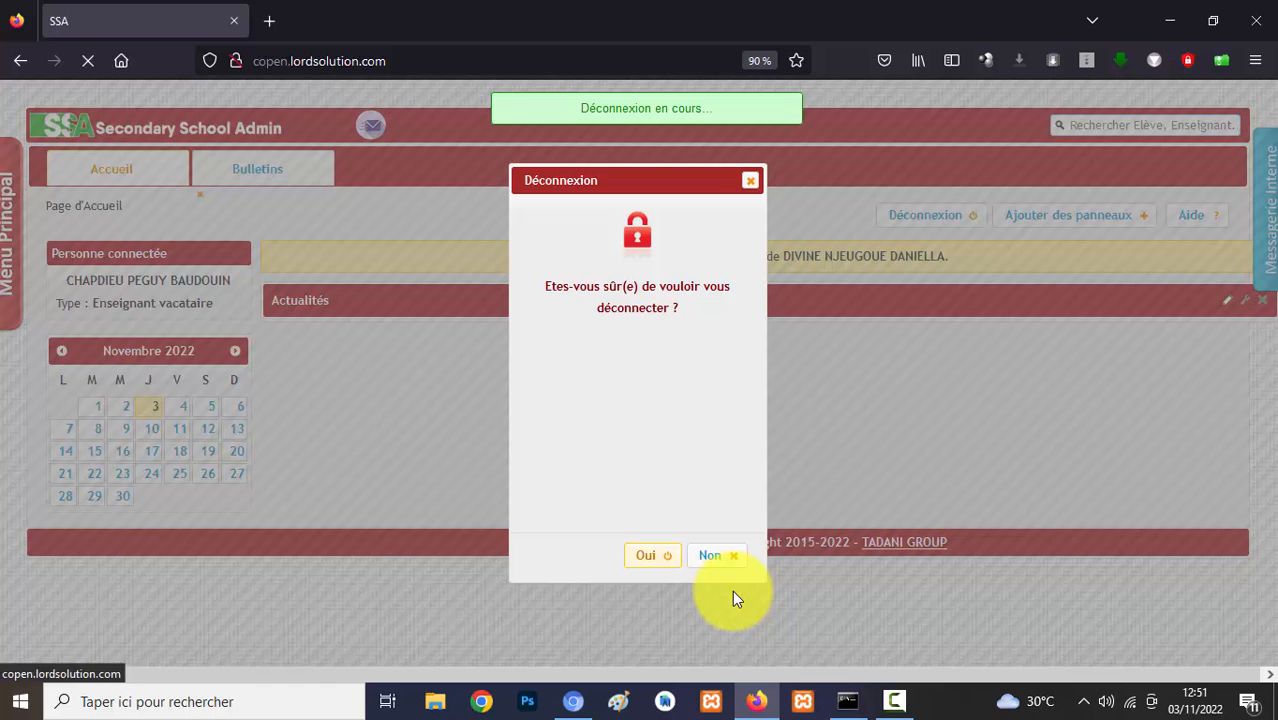